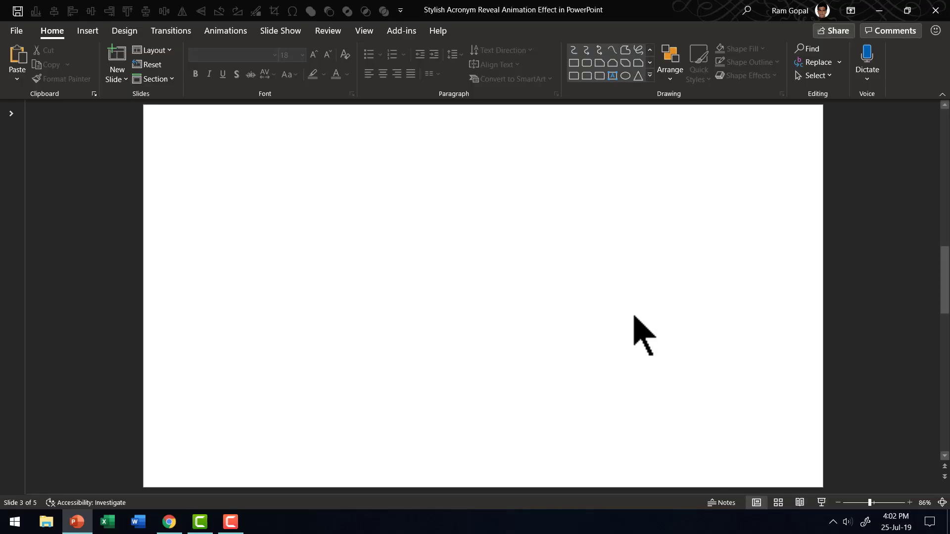
Add a text box on the slide containing the word 'Specific'.
{"action": "left_click", "coordinate": [650, 75]}
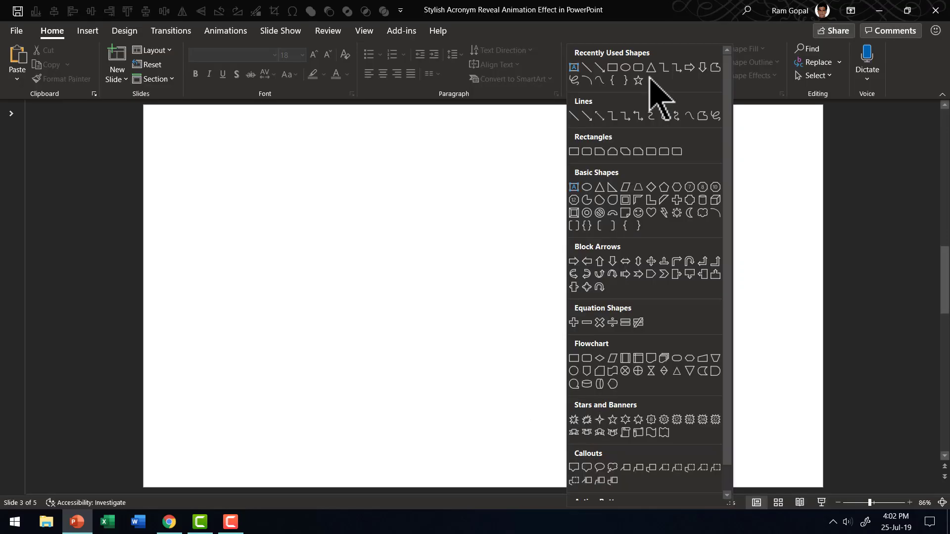
{"action": "left_click", "coordinate": [574, 188]}
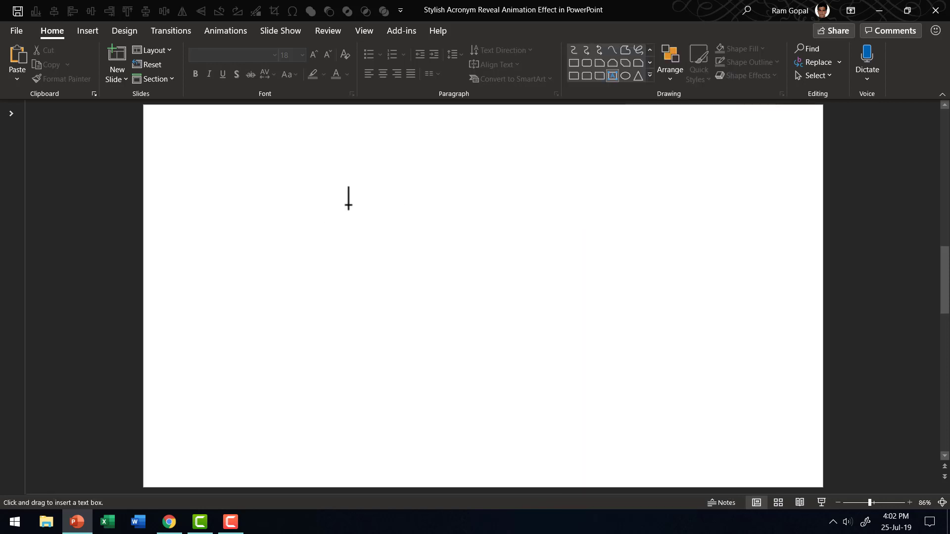
{"action": "left_click", "coordinate": [348, 203]}
{"action": "type", "text": "Specific"}
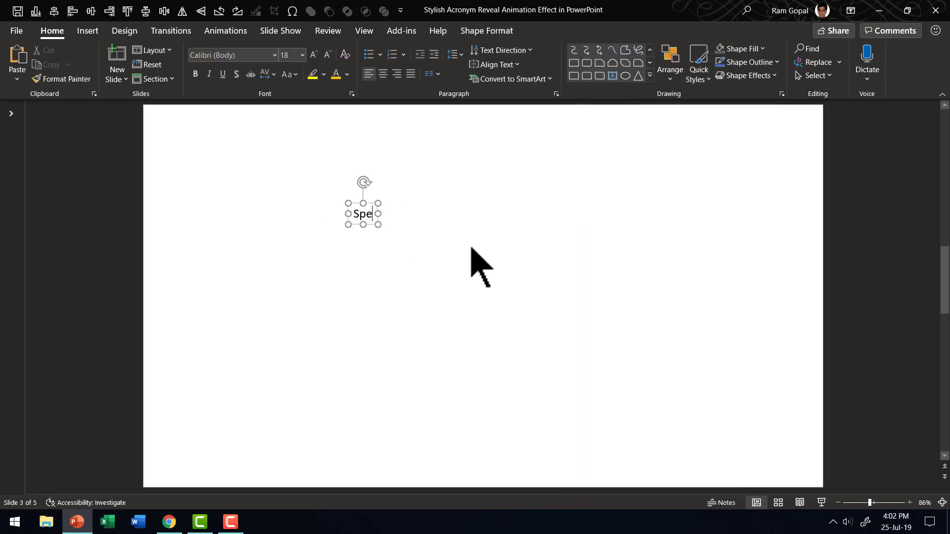
Format 'Specific' in Tw Cen MT Condensed Extra Bold at 80 pt and move it near the top centre.
{"action": "left_click", "coordinate": [382, 204]}
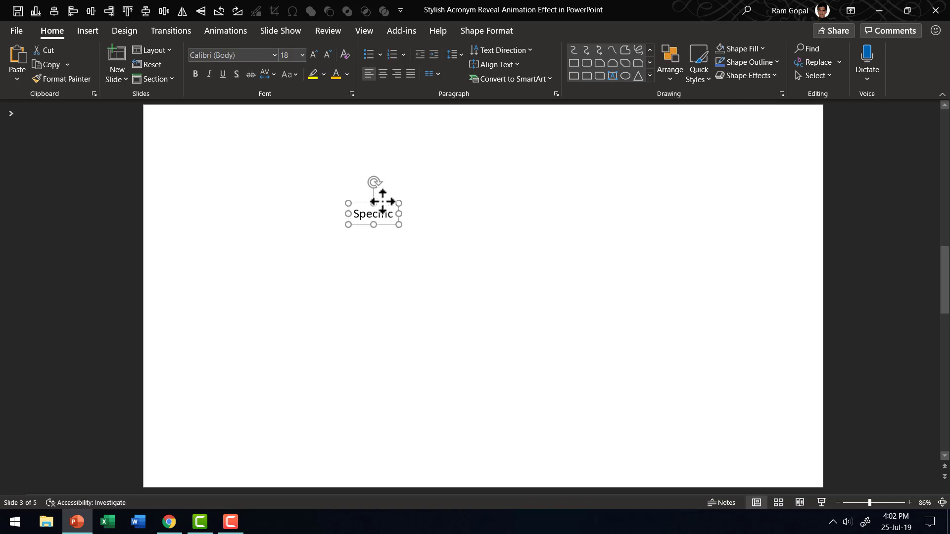
{"action": "left_click", "coordinate": [275, 56]}
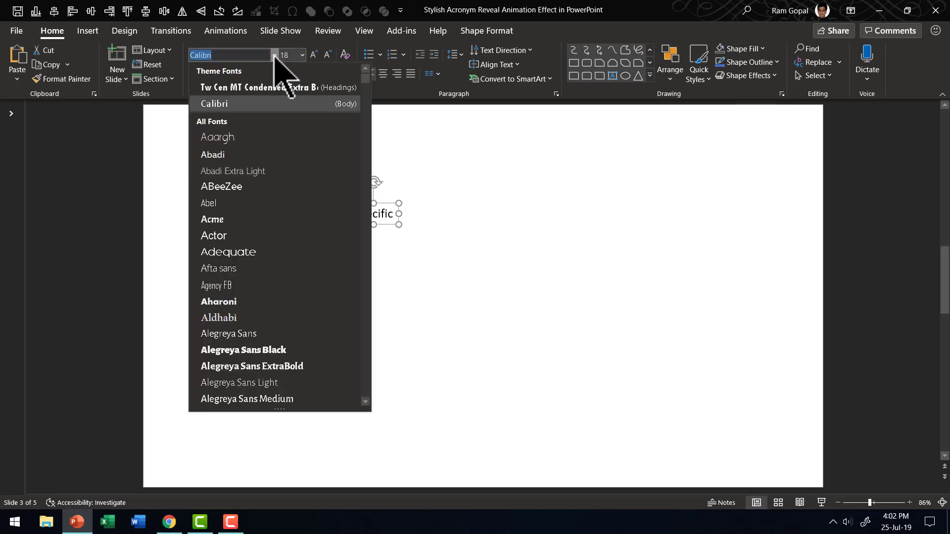
{"action": "left_click", "coordinate": [244, 92]}
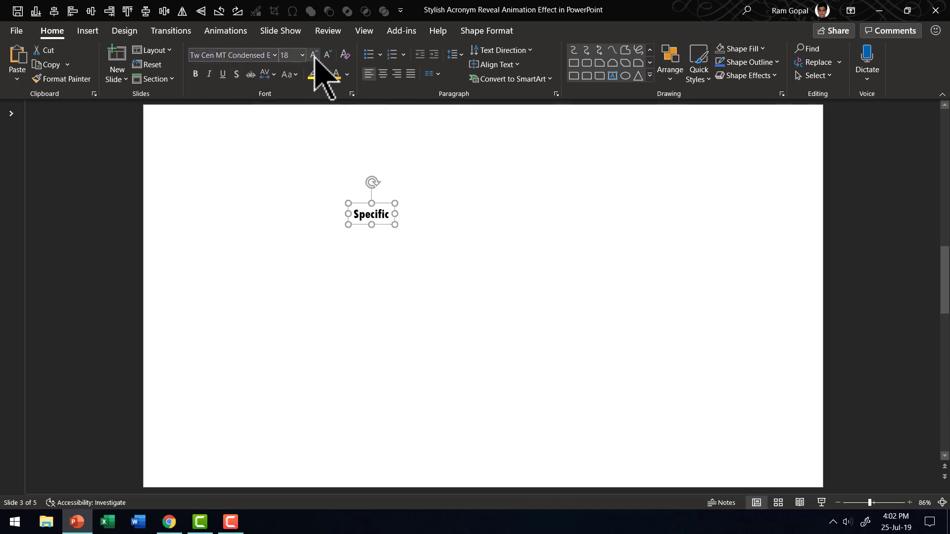
{"action": "left_click", "coordinate": [314, 55]}
{"action": "left_click", "coordinate": [313, 56]}
{"action": "left_click", "coordinate": [314, 56]}
{"action": "left_click", "coordinate": [314, 56]}
{"action": "double_click", "coordinate": [314, 55]}
{"action": "double_click", "coordinate": [314, 56]}
{"action": "triple_click", "coordinate": [313, 55]}
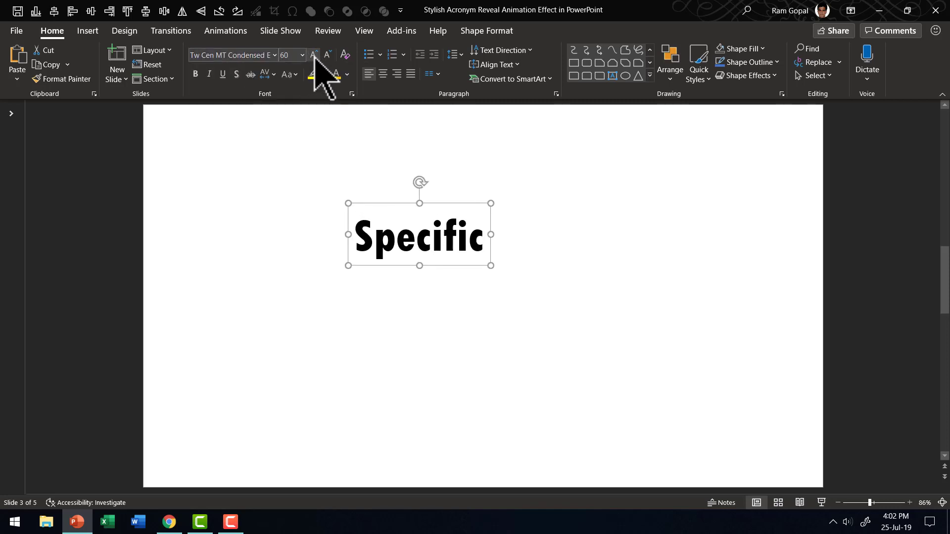
{"action": "double_click", "coordinate": [313, 55]}
{"action": "left_click_drag", "start_coordinate": [454, 202], "coordinate": [504, 173]}
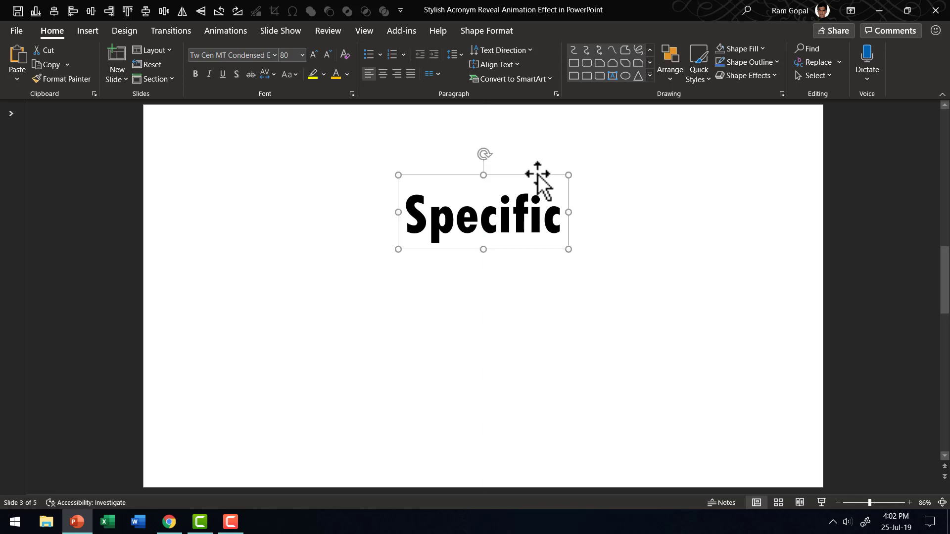
Duplicate the box downward twice, retyping the copies as 'Measurable' and 'Achievable'.
{"action": "left_click_drag", "start_coordinate": [538, 174], "coordinate": [538, 224]}
{"action": "double_click", "coordinate": [583, 269]}
{"action": "type", "text": "M"}
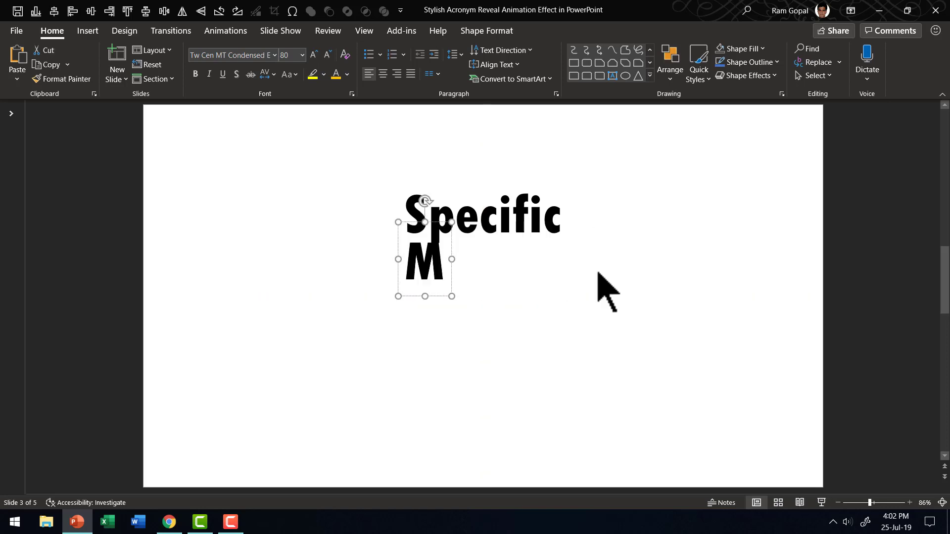
{"action": "type", "text": "easurable"}
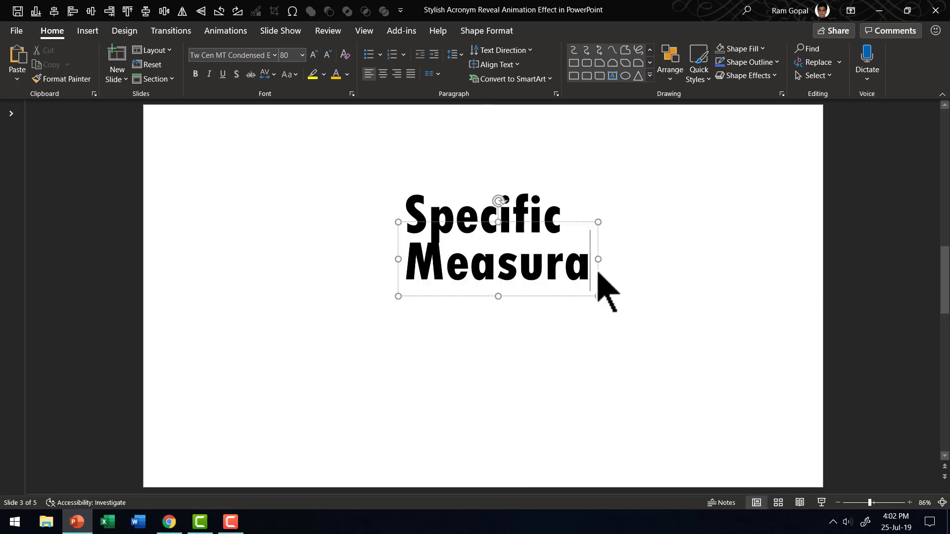
{"action": "left_click", "coordinate": [614, 297]}
{"action": "mouse_move", "coordinate": [636, 272]}
{"action": "left_mouse_down"}
{"action": "mouse_move", "coordinate": [632, 288]}
{"action": "mouse_move", "coordinate": [637, 275]}
{"action": "left_mouse_up"}
{"action": "left_click_drag", "start_coordinate": [462, 312], "coordinate": [658, 310]}
{"action": "type", "text": "Ac"}
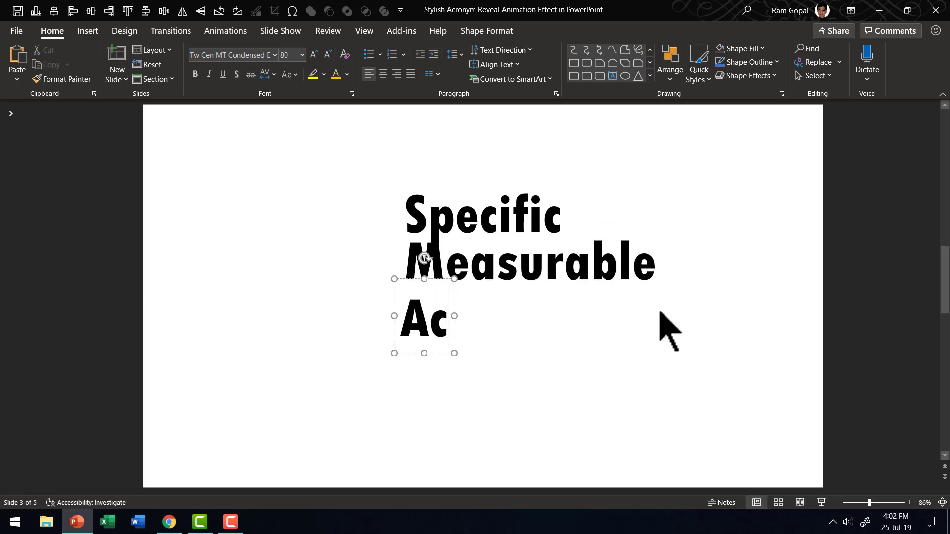
{"action": "type", "text": "hievable"}
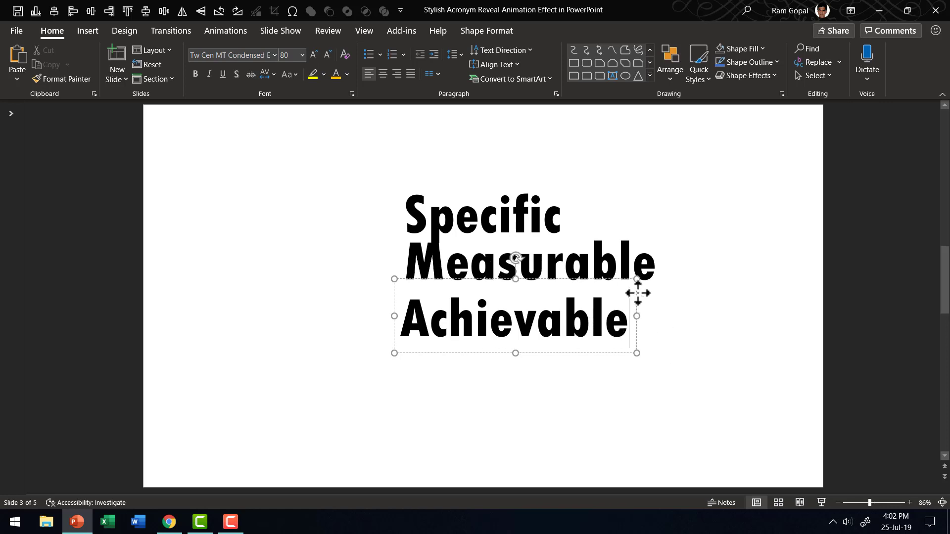
Add two more copies below, retyped as 'Realistic' and 'Time-bound'.
{"action": "left_click_drag", "start_coordinate": [638, 292], "coordinate": [638, 347]}
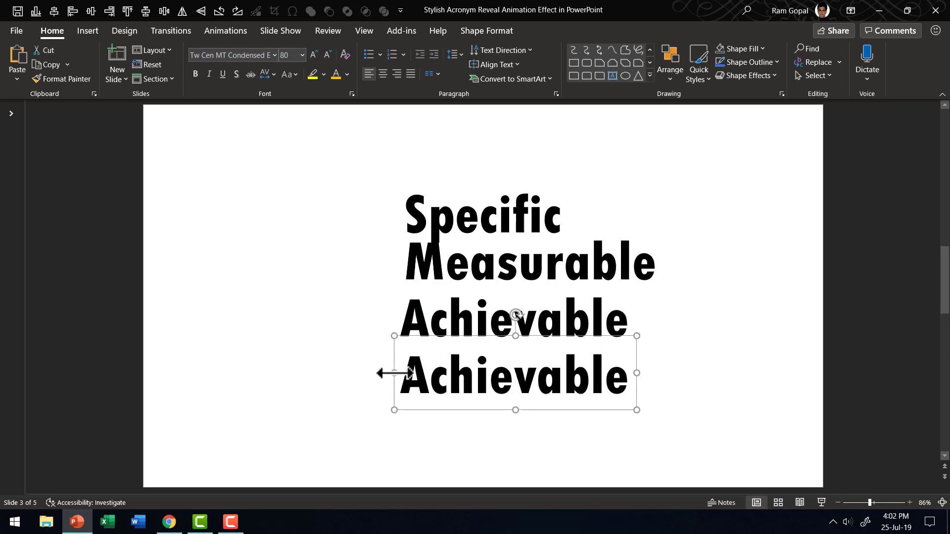
{"action": "left_click_drag", "start_coordinate": [398, 374], "coordinate": [723, 396]}
{"action": "type", "text": "Realistic"}
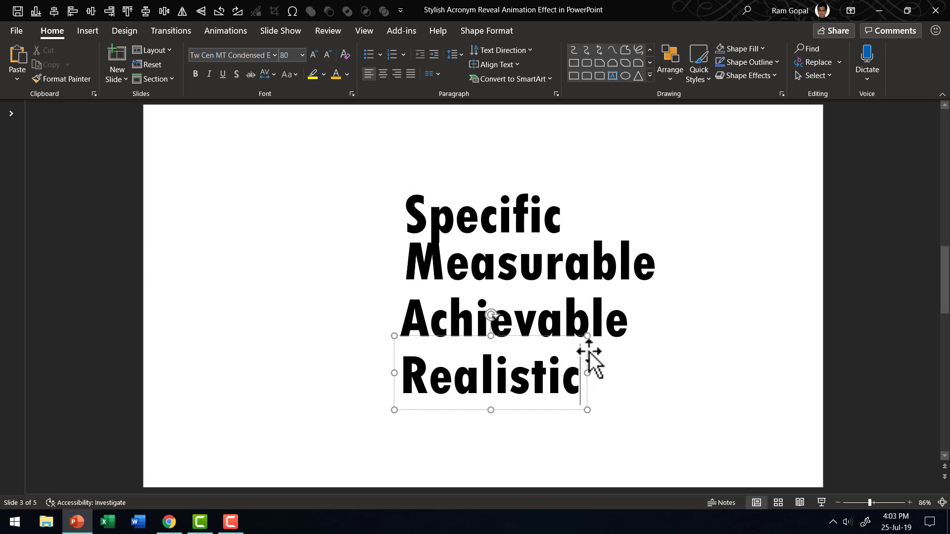
{"action": "left_click_drag", "start_coordinate": [590, 356], "coordinate": [598, 417]}
{"action": "left_click_drag", "start_coordinate": [403, 426], "coordinate": [689, 423]}
{"action": "type", "text": "Time-bound"}
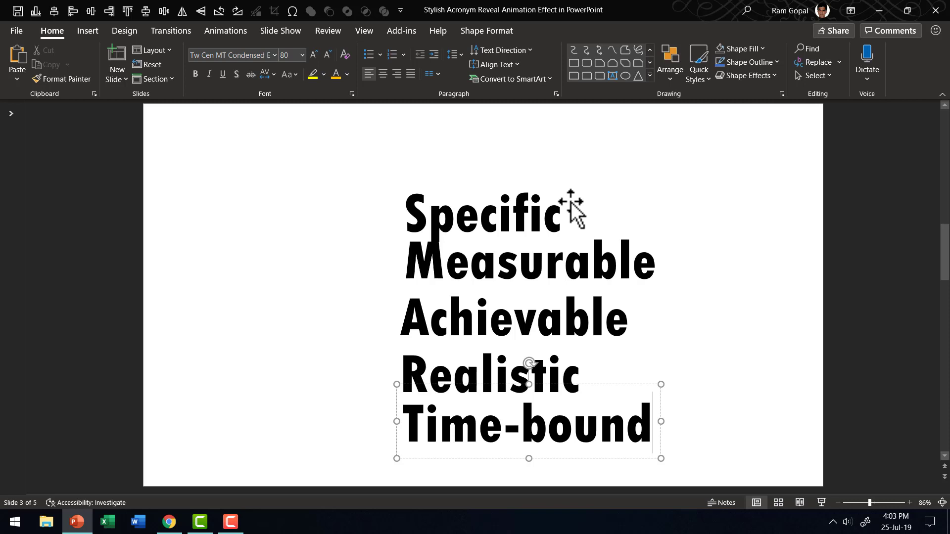
Raise 'Specific' slightly, then distribute all five word boxes evenly vertically.
{"action": "left_click_drag", "start_coordinate": [571, 203], "coordinate": [568, 186]}
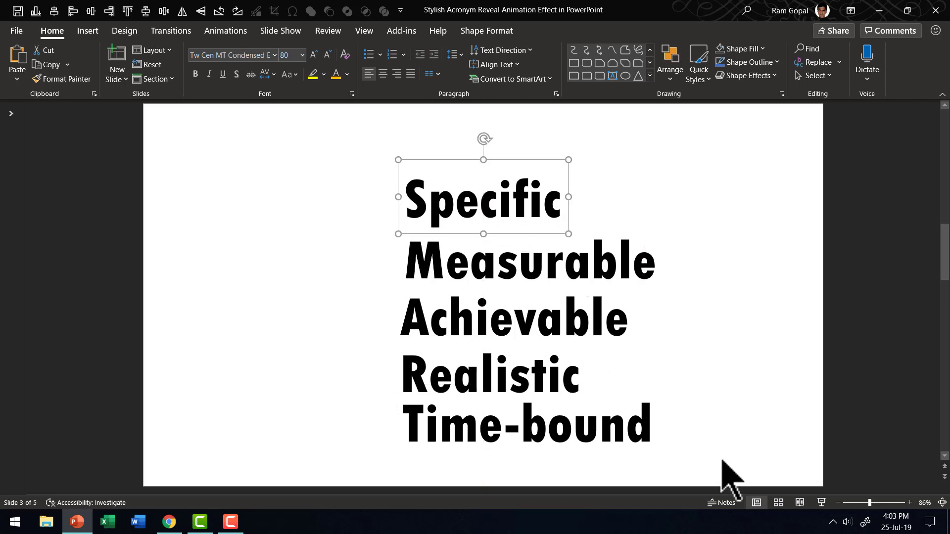
{"action": "left_click", "coordinate": [627, 483]}
{"action": "left_click_drag", "start_coordinate": [728, 465], "coordinate": [275, 115]}
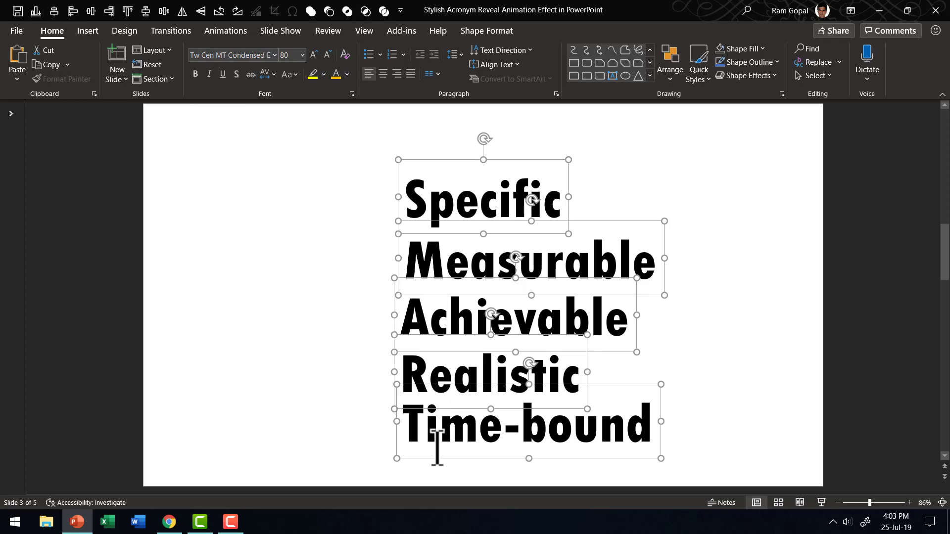
{"action": "left_click", "coordinate": [671, 71]}
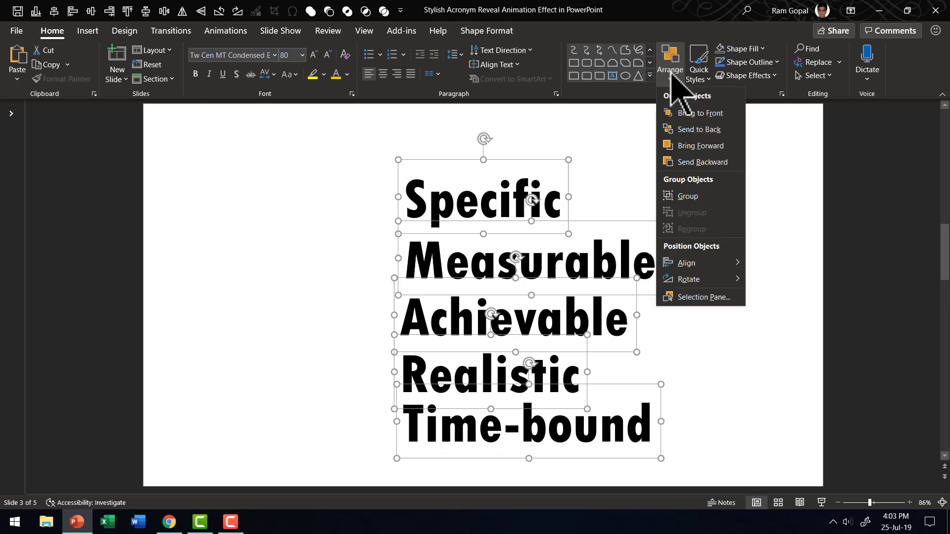
{"action": "mouse_move", "coordinate": [699, 264]}
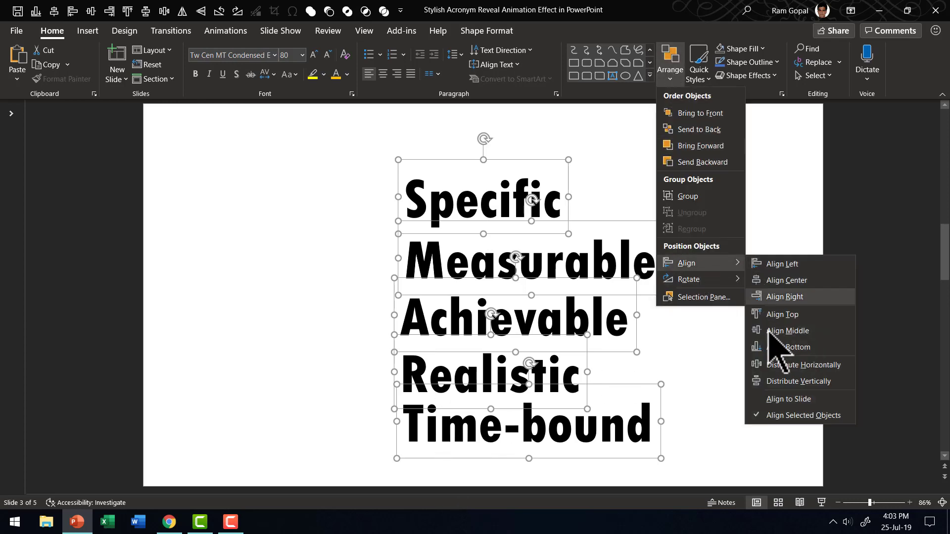
{"action": "left_click", "coordinate": [795, 381]}
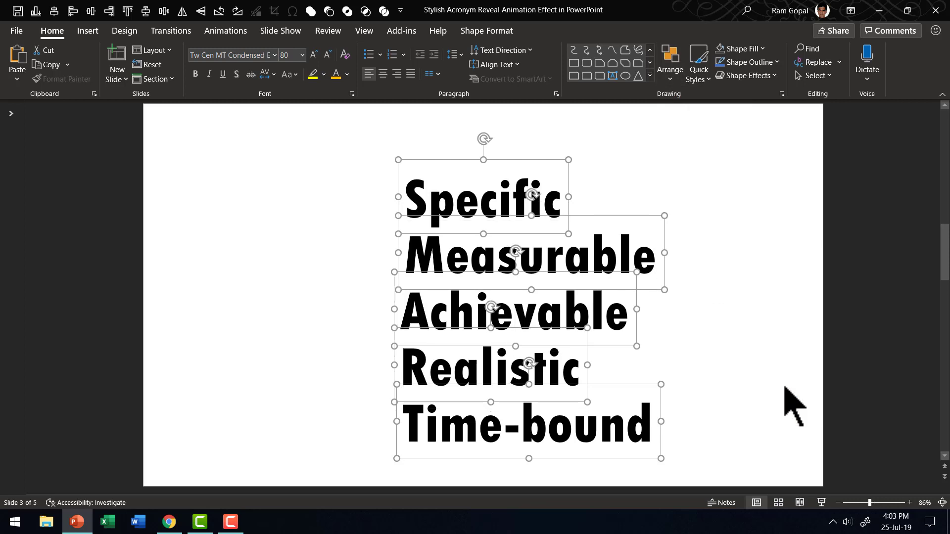
Align the five word boxes to a common left edge.
{"action": "left_click", "coordinate": [670, 57]}
{"action": "mouse_move", "coordinate": [712, 265]}
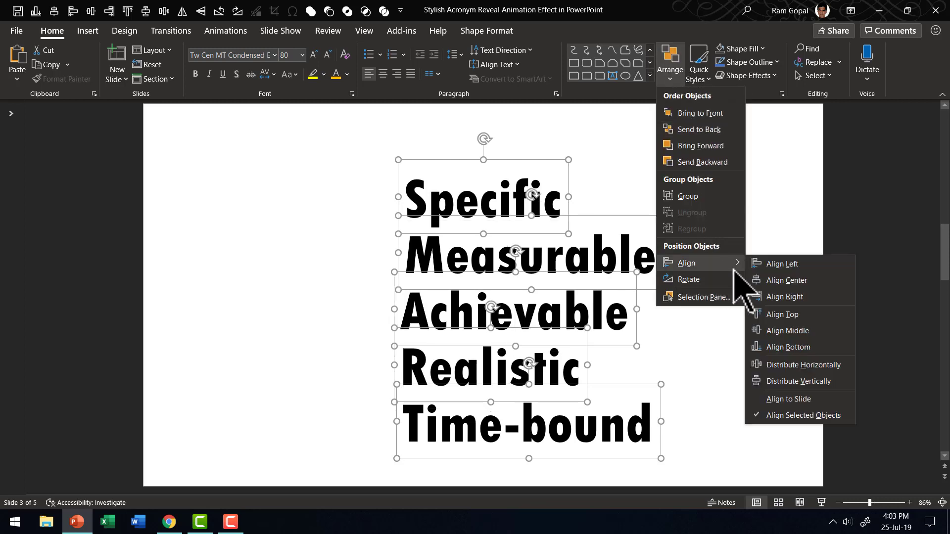
{"action": "left_click", "coordinate": [764, 265]}
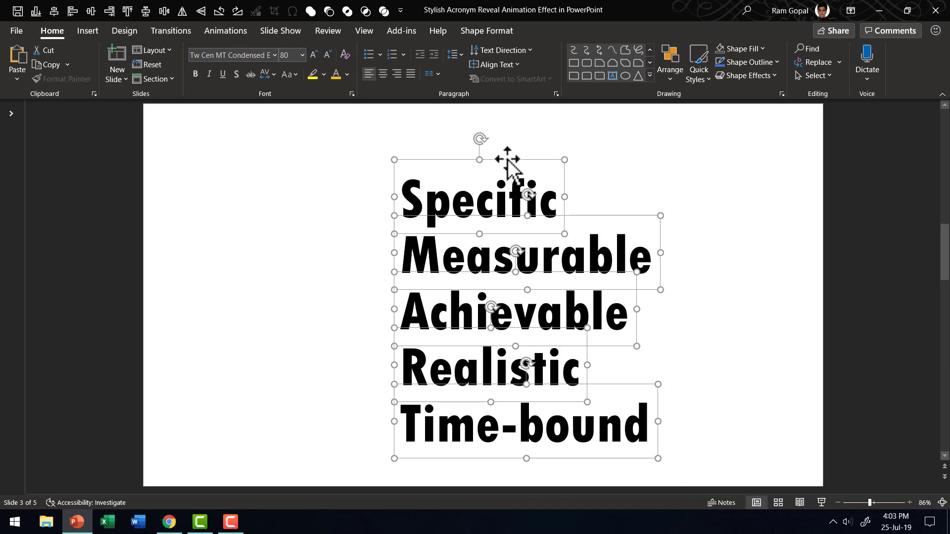
Copy the word column to the left and trim each copy to its initial: S, M, A, R, T.
{"action": "left_click_drag", "start_coordinate": [507, 160], "coordinate": [239, 160]}
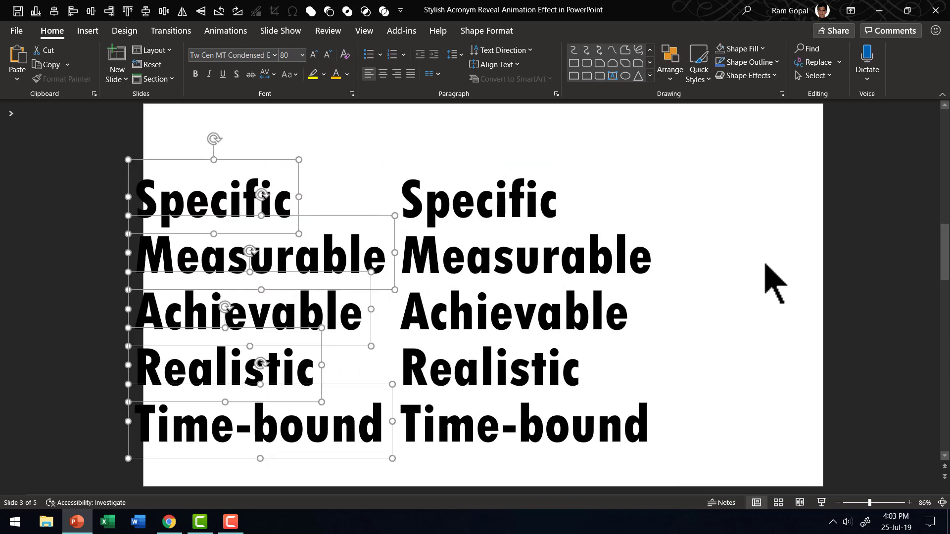
{"action": "left_click", "coordinate": [163, 205]}
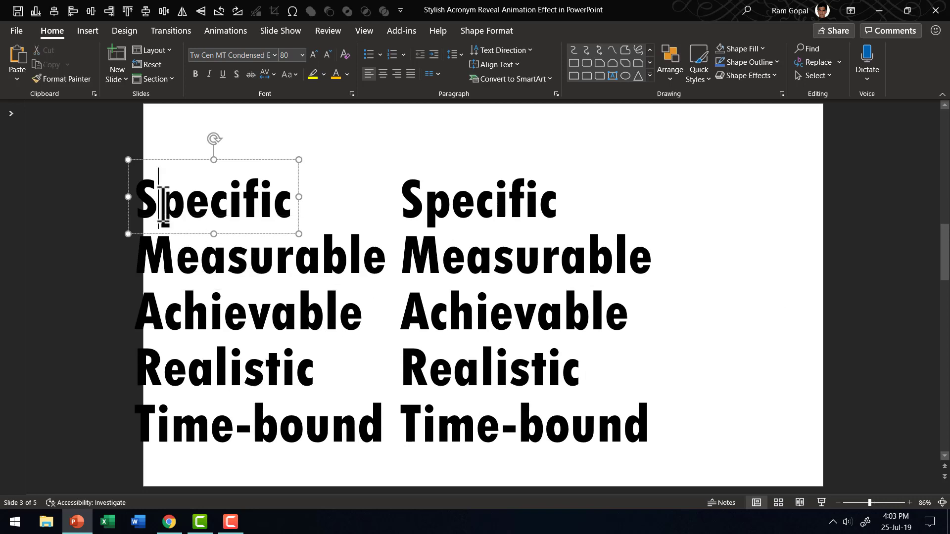
{"action": "key", "text": "Delete"}
{"action": "key", "text": "Delete"}
{"action": "key", "text": "Delete"}
{"action": "key", "text": "Delete"}
{"action": "key", "text": "Delete"}
{"action": "key", "text": "Delete"}
{"action": "key", "text": "Delete"}
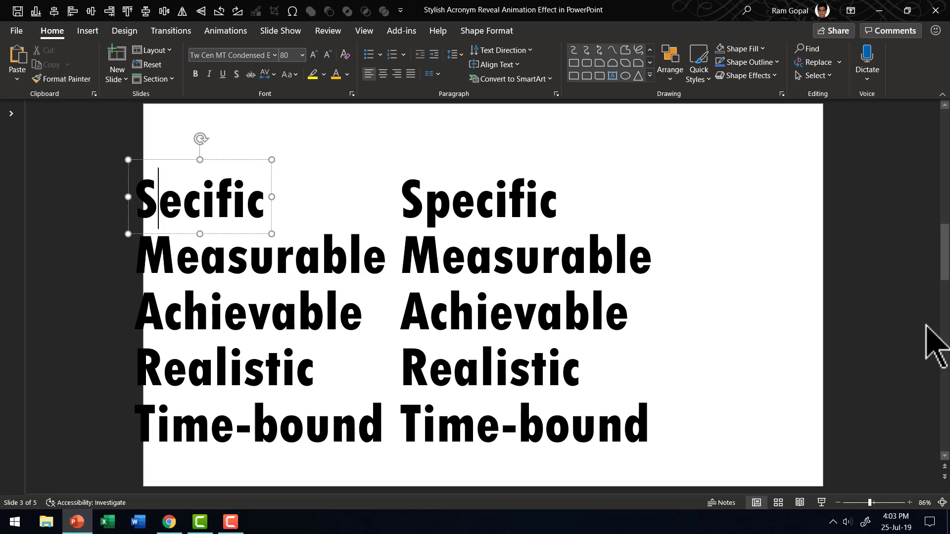
{"action": "left_click", "coordinate": [177, 255]}
{"action": "key", "text": "Delete"}
{"action": "key", "text": "Delete"}
{"action": "key", "text": "Delete"}
{"action": "key", "text": "Delete"}
{"action": "key", "text": "Delete"}
{"action": "key", "text": "Delete"}
{"action": "key", "text": "Delete"}
{"action": "key", "text": "Delete"}
{"action": "key", "text": "Delete"}
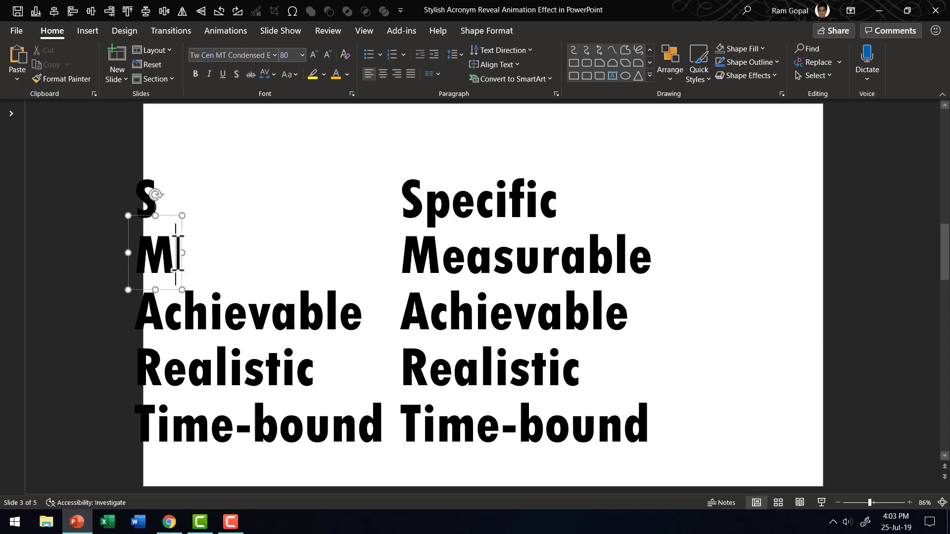
{"action": "left_click", "coordinate": [167, 312]}
{"action": "key", "text": "Delete"}
{"action": "key", "text": "Delete"}
{"action": "key", "text": "Delete"}
{"action": "key", "text": "Delete"}
{"action": "key", "text": "Delete"}
{"action": "key", "text": "Delete"}
{"action": "key", "text": "Delete"}
{"action": "key", "text": "Delete"}
{"action": "key", "text": "Delete"}
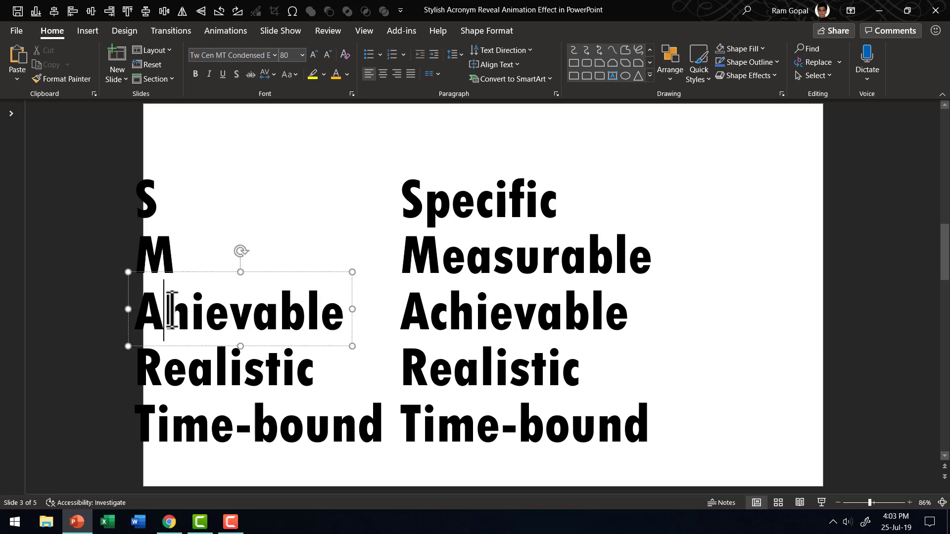
{"action": "left_click", "coordinate": [168, 366]}
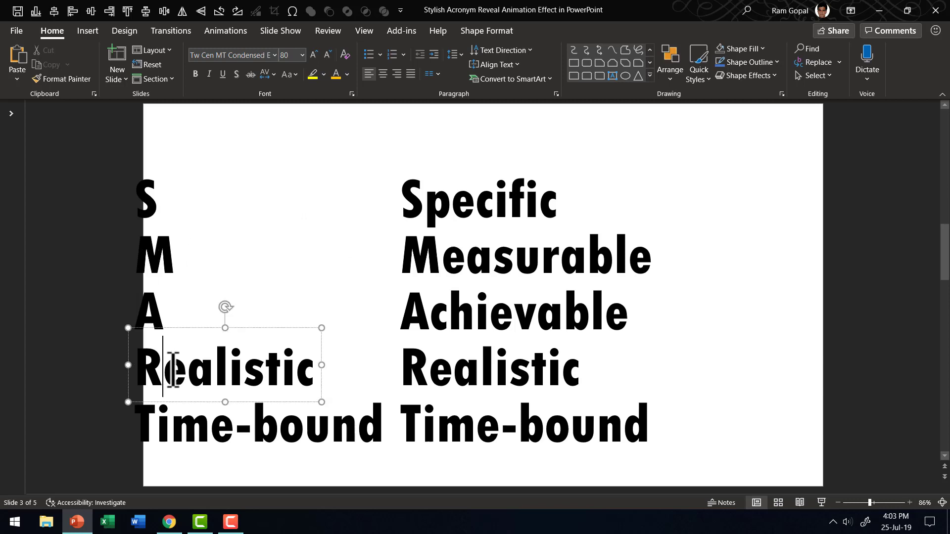
{"action": "key", "text": "Delete"}
{"action": "key", "text": "Delete"}
{"action": "key", "text": "Delete"}
{"action": "key", "text": "Delete"}
{"action": "key", "text": "Delete"}
{"action": "key", "text": "Delete"}
{"action": "key", "text": "Delete"}
{"action": "key", "text": "Delete"}
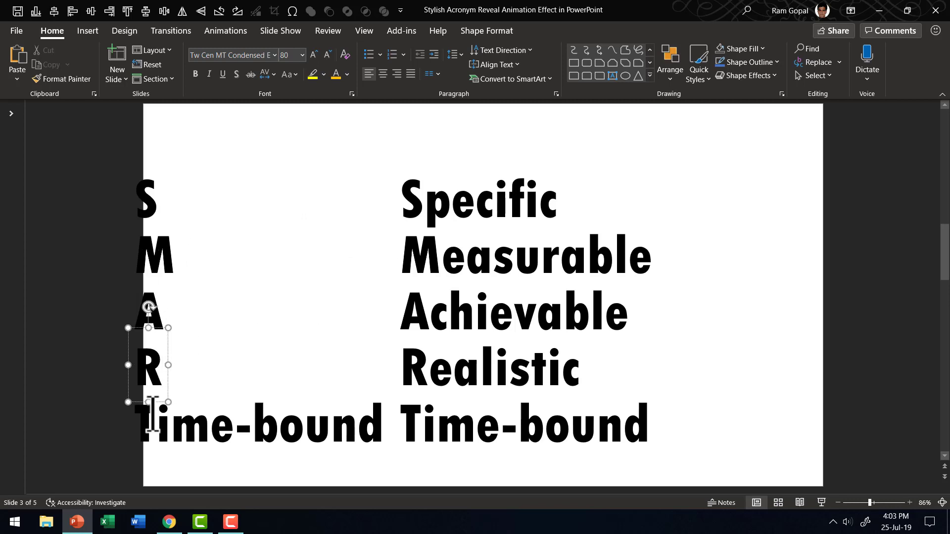
{"action": "left_click", "coordinate": [159, 421]}
{"action": "key", "text": "Delete"}
{"action": "key", "text": "Delete"}
{"action": "key", "text": "Delete"}
{"action": "key", "text": "Delete"}
{"action": "key", "text": "Delete"}
{"action": "key", "text": "Delete"}
{"action": "key", "text": "Delete"}
{"action": "key", "text": "Delete"}
{"action": "key", "text": "Delete"}
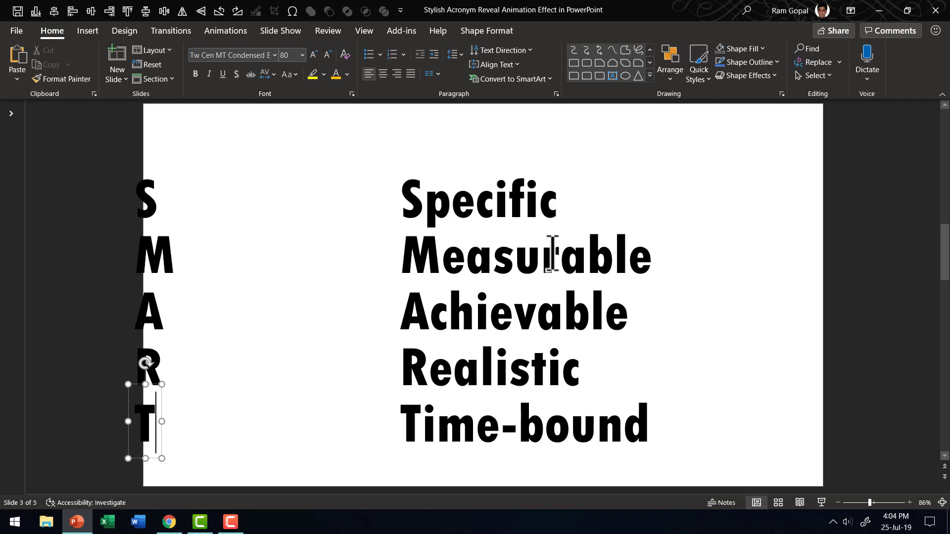
Copy the S-M-A-R-T letter column to the right and fill the copied letters white.
{"action": "left_click_drag", "start_coordinate": [236, 477], "coordinate": [41, 126]}
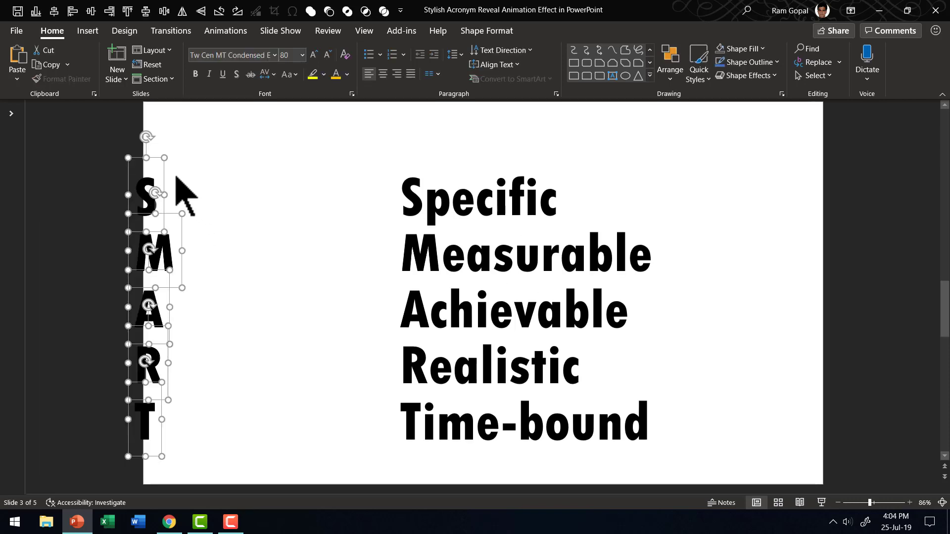
{"action": "left_click_drag", "start_coordinate": [165, 170], "coordinate": [255, 170]}
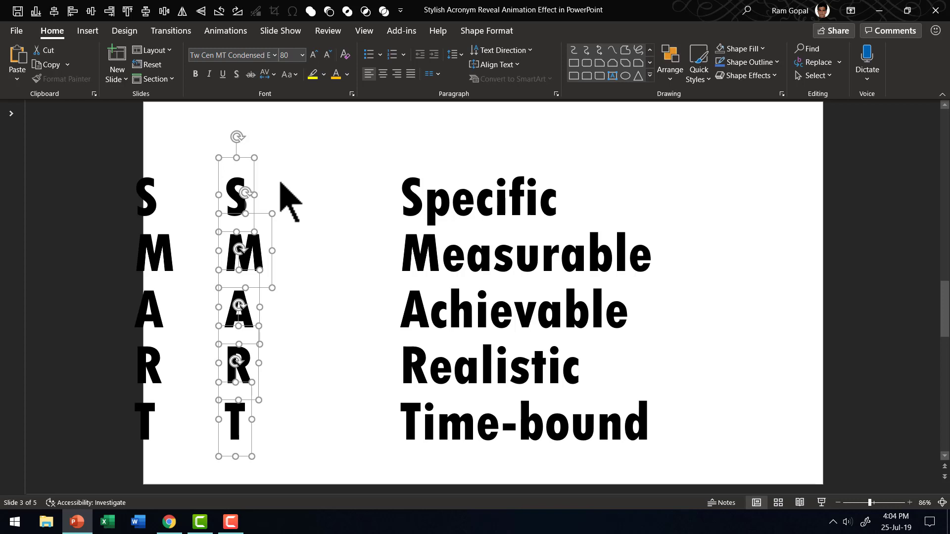
{"action": "left_click", "coordinate": [511, 30]}
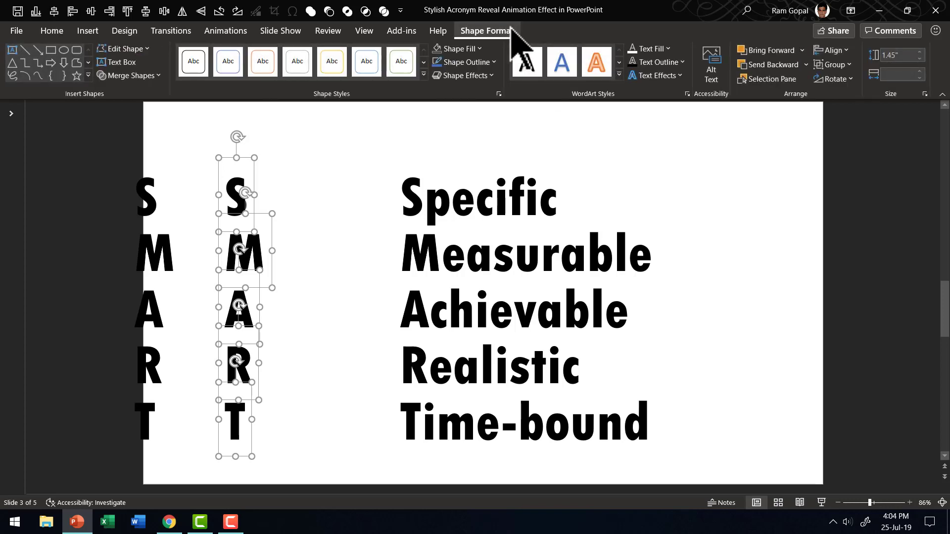
{"action": "left_click", "coordinate": [656, 48]}
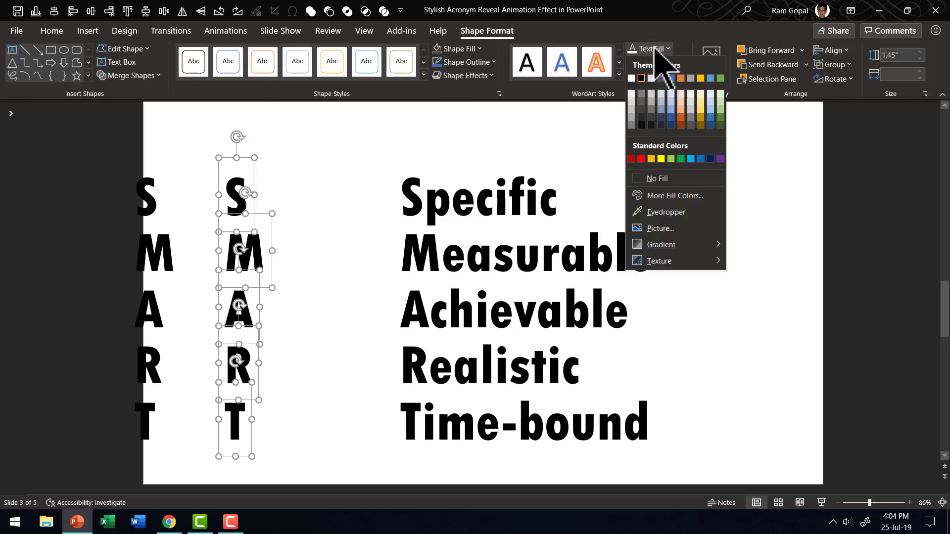
{"action": "left_click", "coordinate": [631, 78]}
Give the copied letters a black text outline of 1½ pt weight.
{"action": "left_click", "coordinate": [663, 65]}
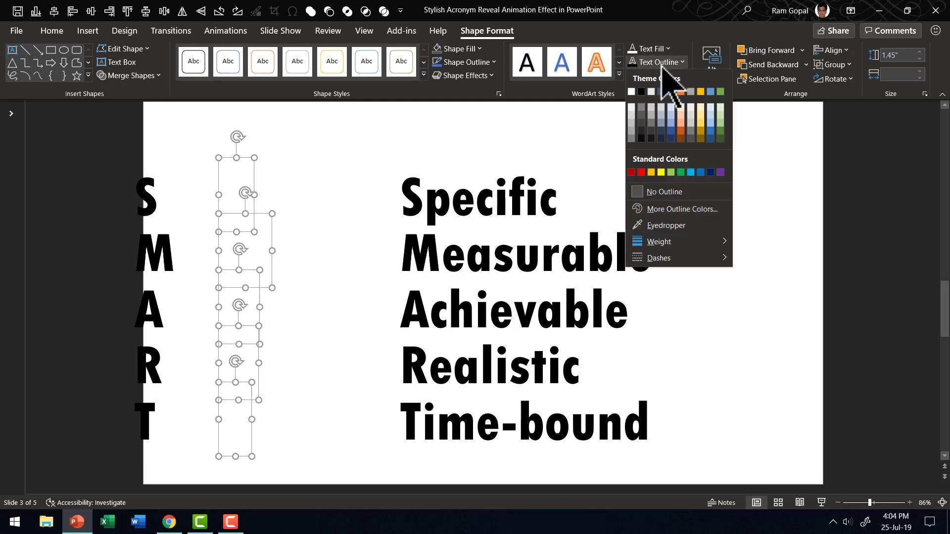
{"action": "left_click", "coordinate": [641, 91]}
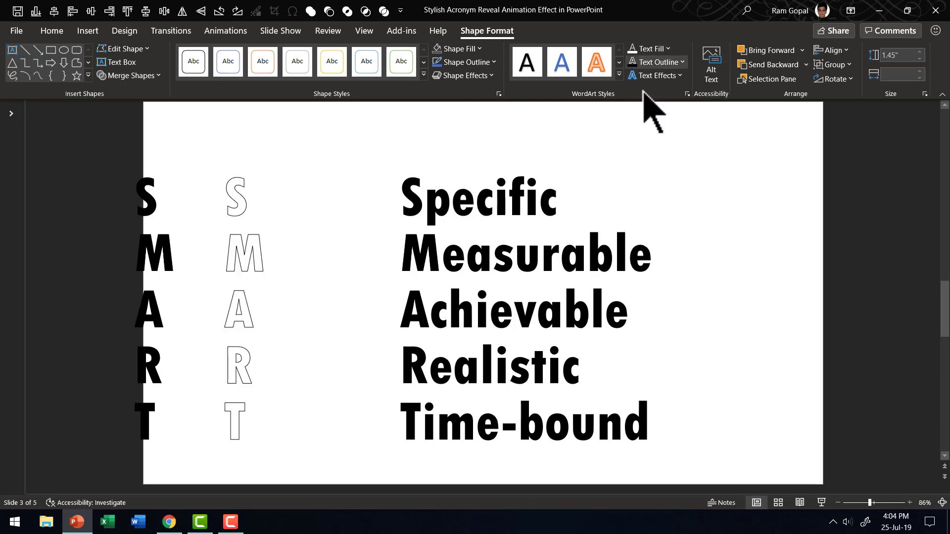
{"action": "left_click", "coordinate": [660, 64]}
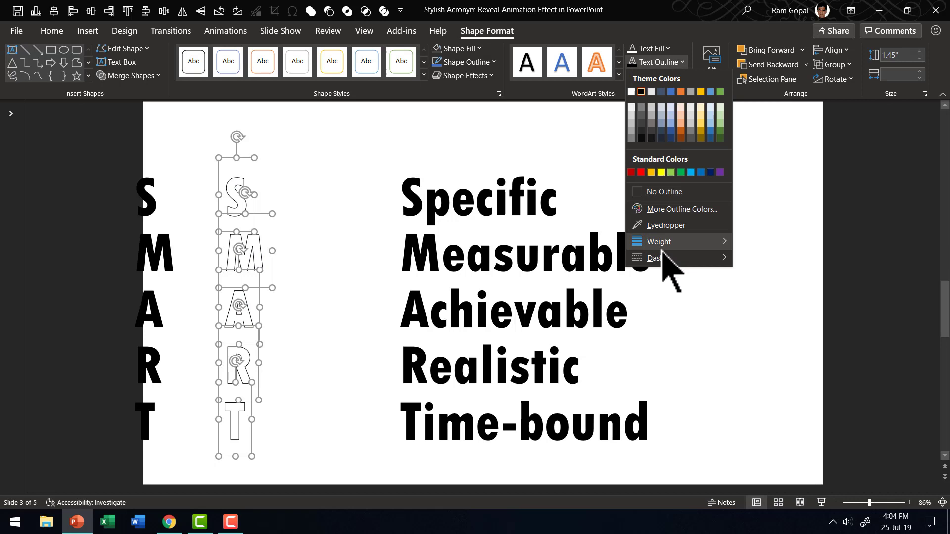
{"action": "mouse_move", "coordinate": [670, 242]}
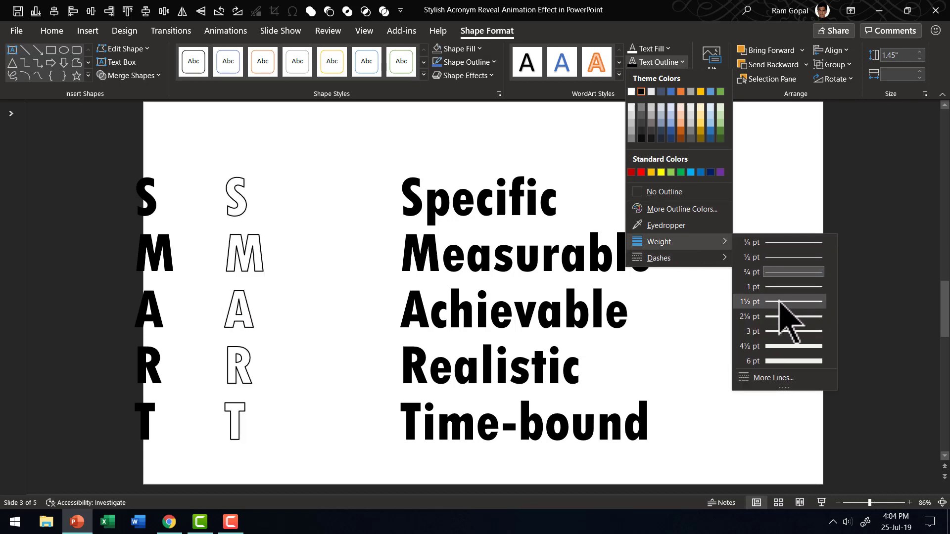
{"action": "left_click", "coordinate": [780, 302]}
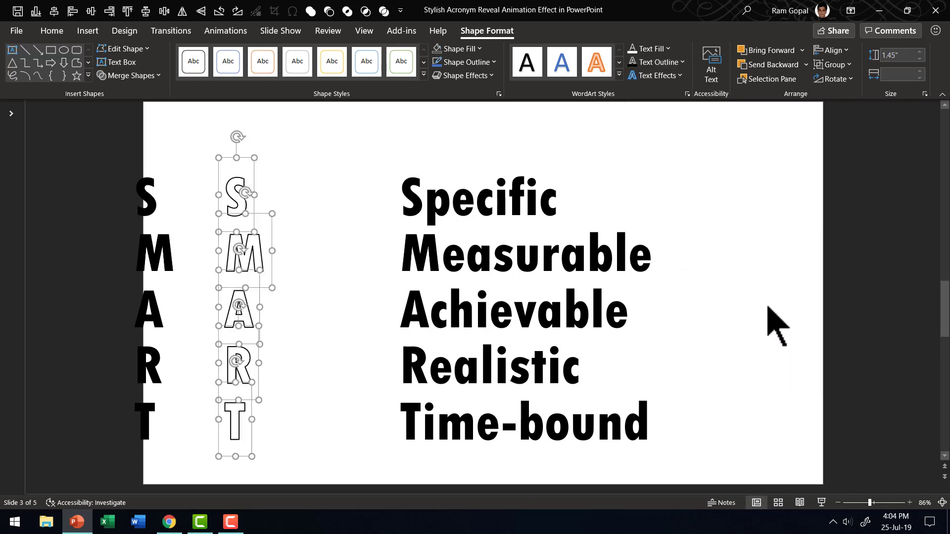
Remove the S, M, A, R and T from the start of each full word.
{"action": "left_click", "coordinate": [416, 195]}
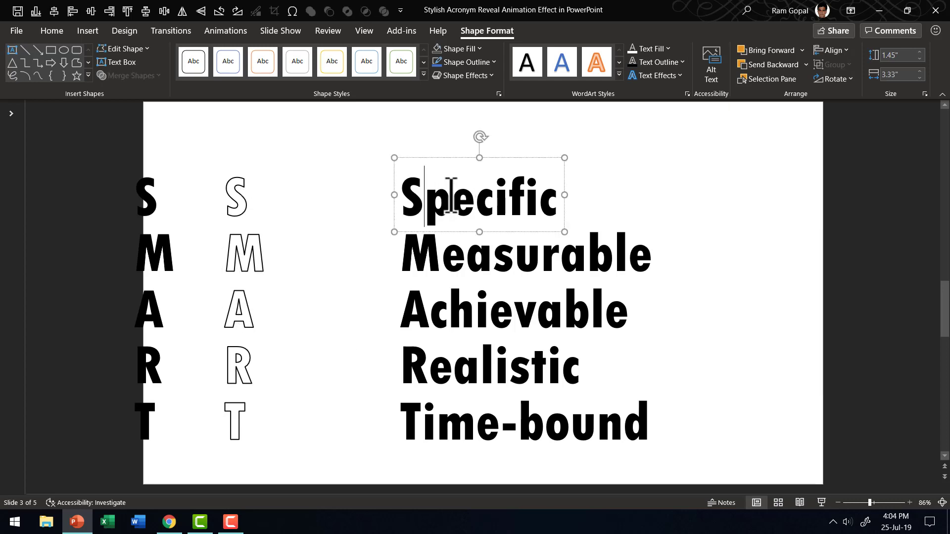
{"action": "key", "text": "BackSpace"}
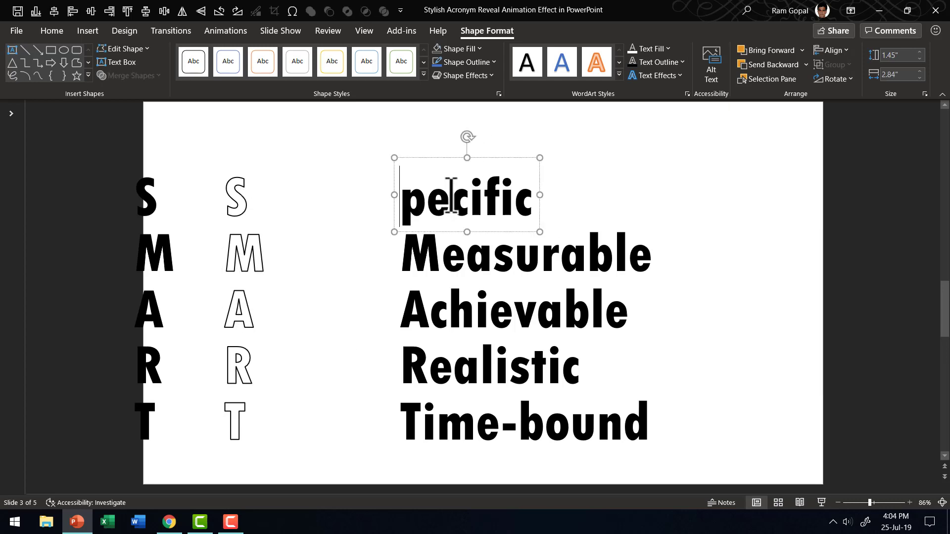
{"action": "left_click", "coordinate": [440, 262]}
{"action": "key", "text": "BackSpace"}
{"action": "left_click", "coordinate": [431, 309]}
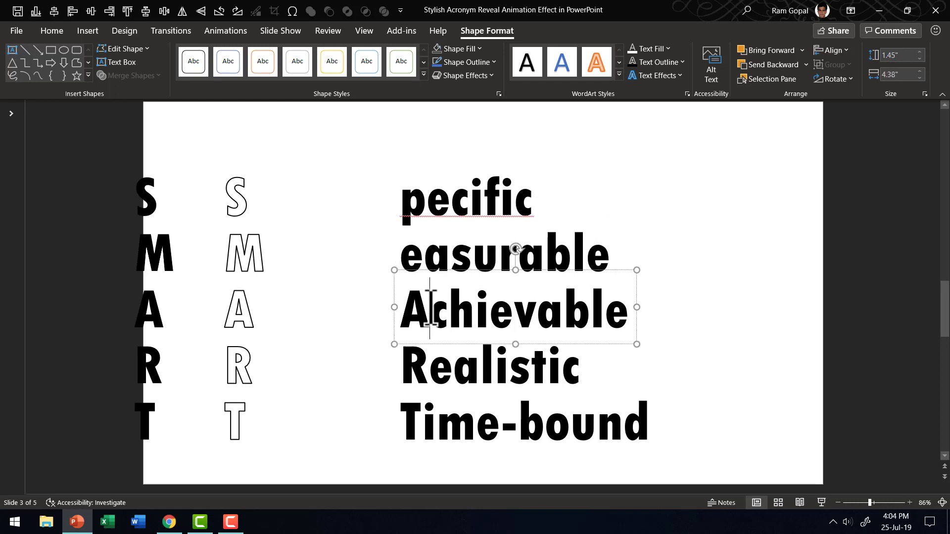
{"action": "key", "text": "BackSpace"}
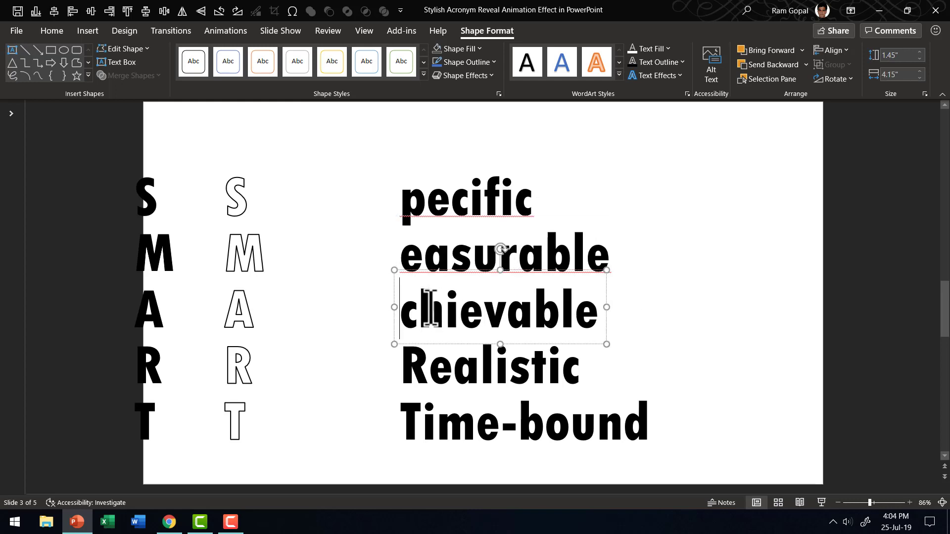
{"action": "left_click", "coordinate": [434, 364]}
{"action": "key", "text": "BackSpace"}
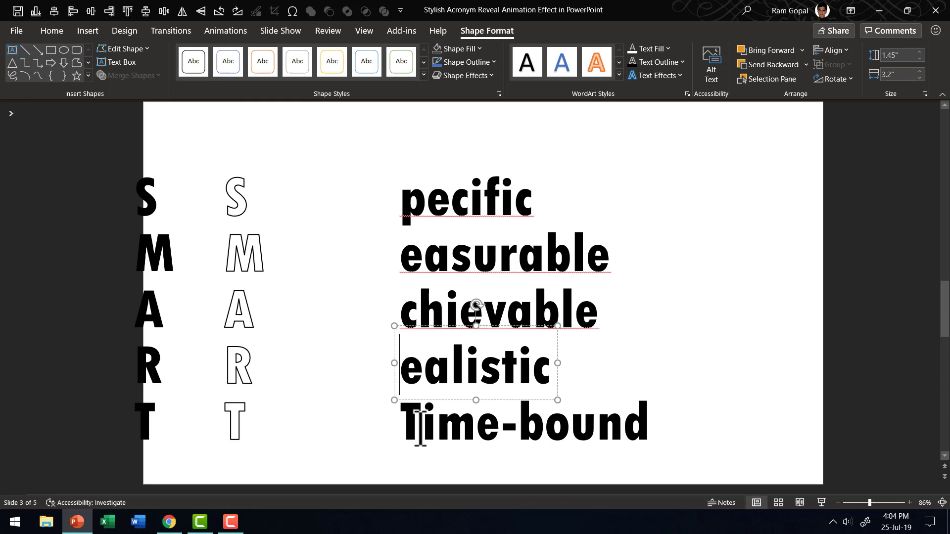
{"action": "left_click", "coordinate": [423, 421]}
{"action": "key", "text": "BackSpace"}
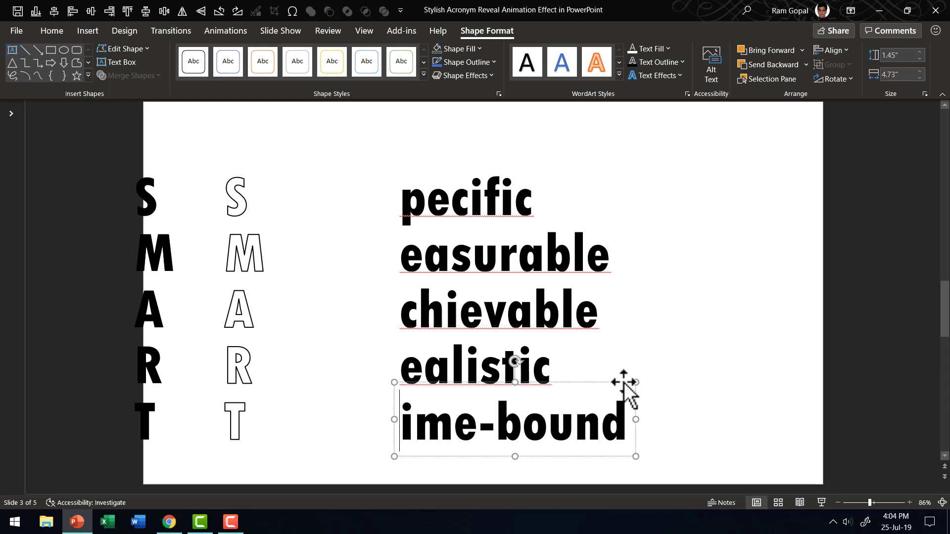
{"action": "left_click", "coordinate": [727, 389]}
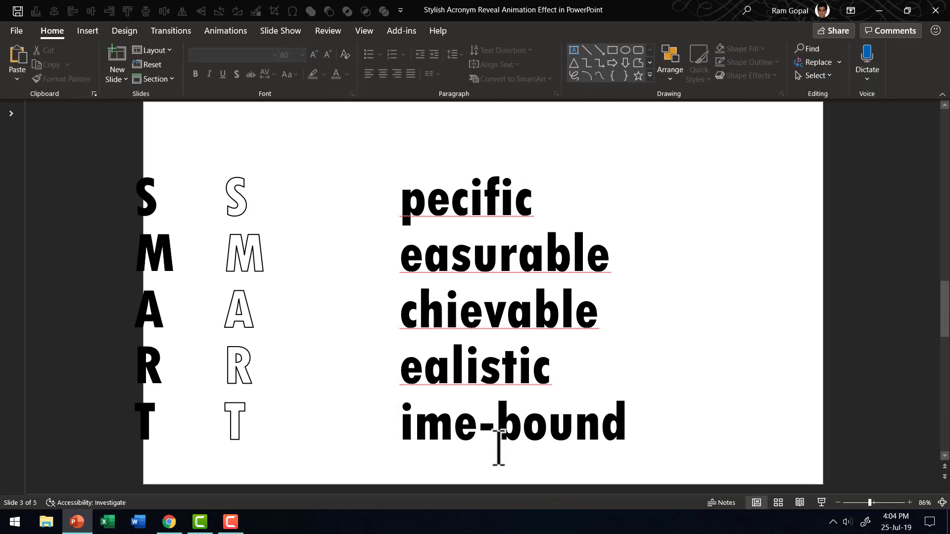
Move the five outlined letters to sit just before the shortened words.
{"action": "left_click", "coordinate": [244, 166]}
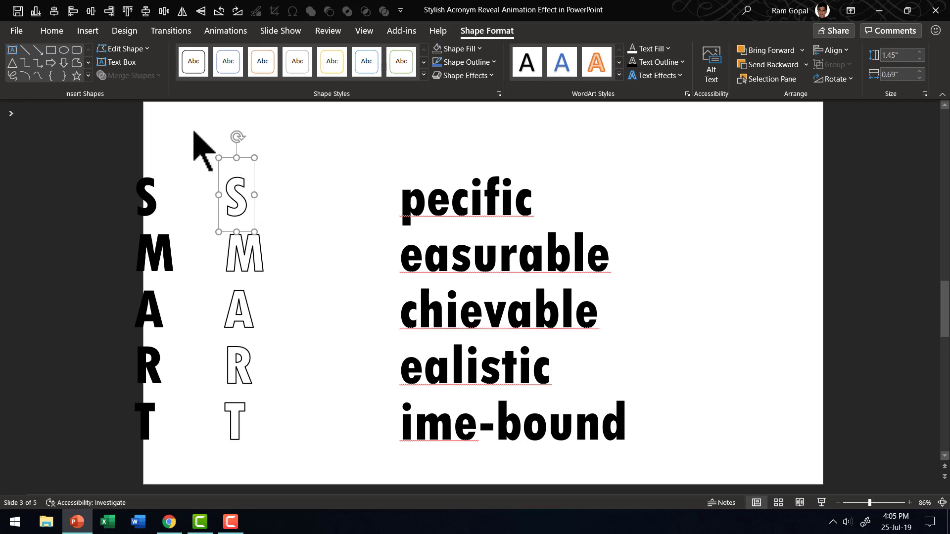
{"action": "left_click_drag", "start_coordinate": [192, 128], "coordinate": [305, 495]}
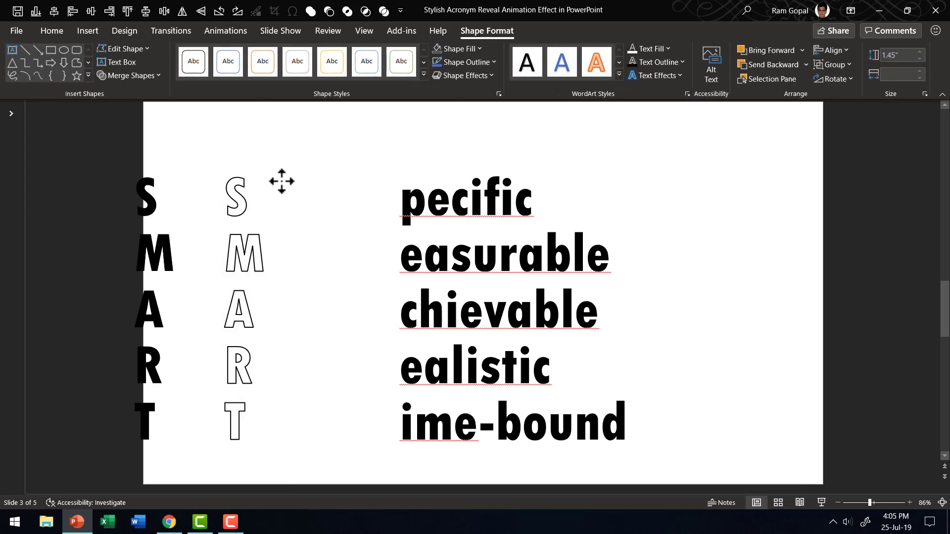
{"action": "left_click_drag", "start_coordinate": [282, 181], "coordinate": [401, 183]}
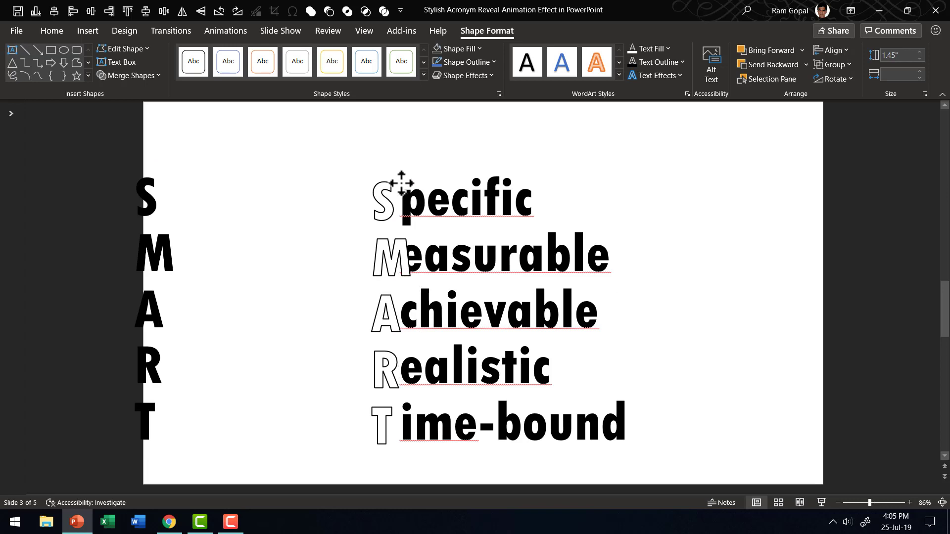
{"action": "left_click", "coordinate": [434, 478]}
Centre-align the outlined letters and nudge the 'pecific' box left toward its S.
{"action": "left_click_drag", "start_coordinate": [424, 473], "coordinate": [268, 122]}
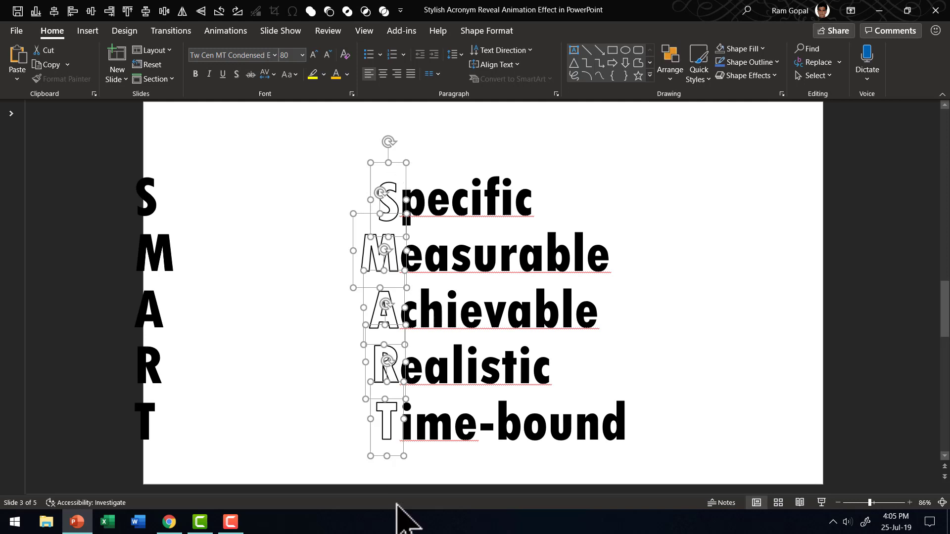
{"action": "left_click", "coordinate": [674, 67]}
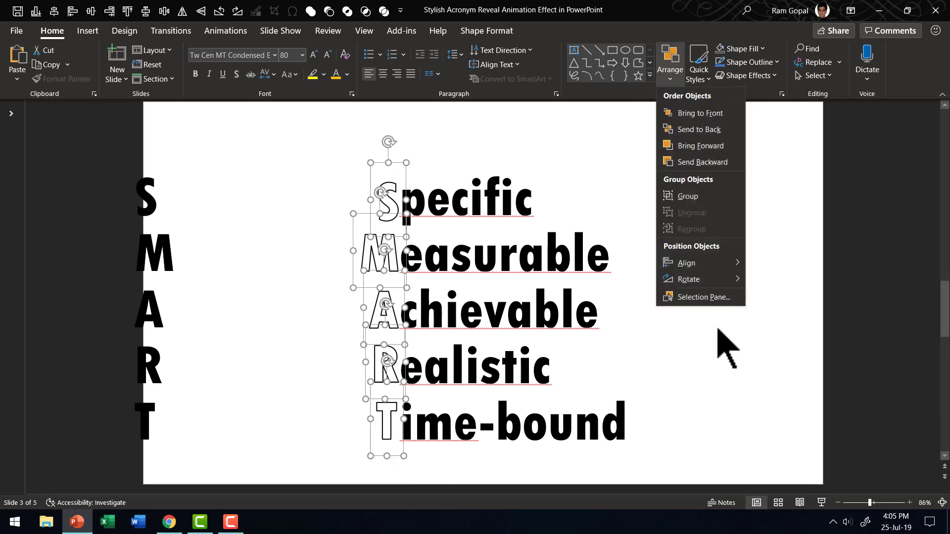
{"action": "left_click", "coordinate": [781, 281]}
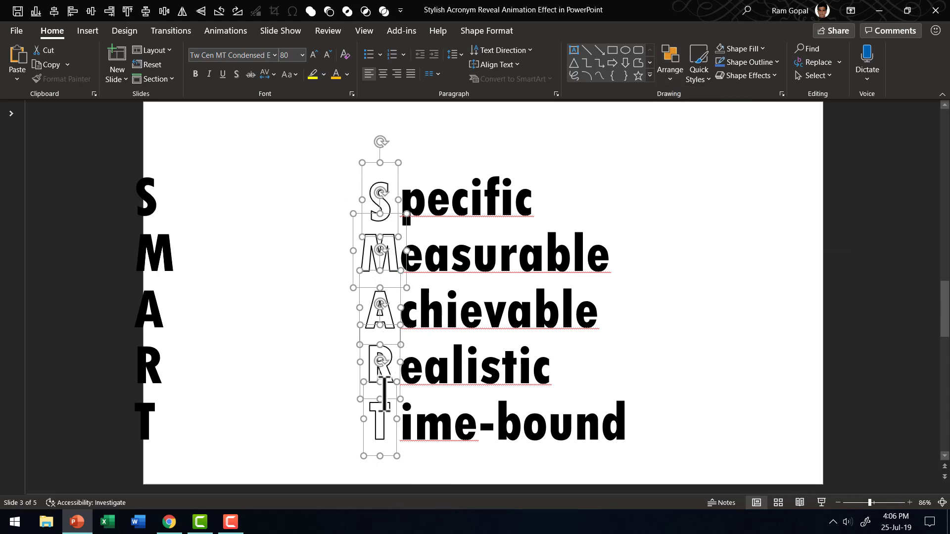
{"action": "left_click", "coordinate": [437, 458]}
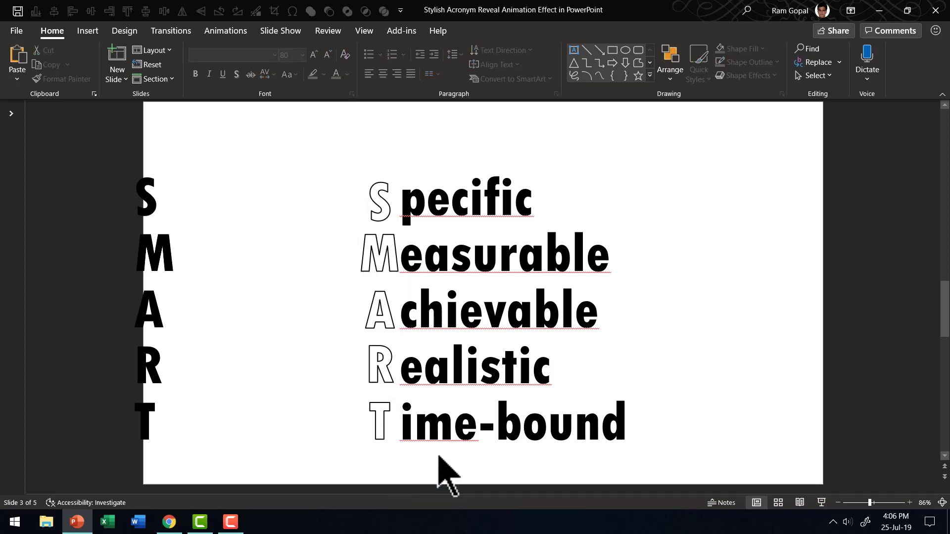
{"action": "left_click", "coordinate": [540, 197]}
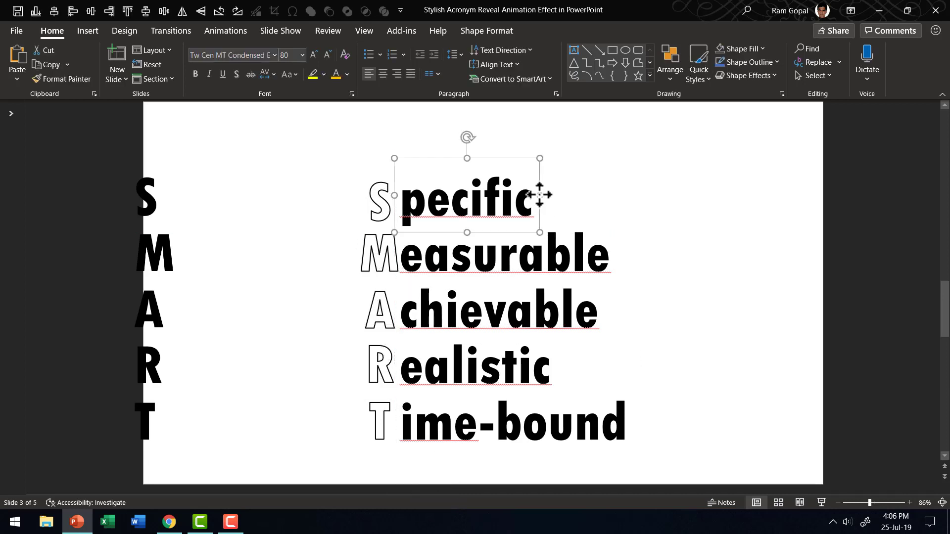
{"action": "key", "text": "ctrl+Left"}
{"action": "key", "text": "ctrl+Left"}
{"action": "key", "text": "ctrl+Left"}
{"action": "key", "text": "ctrl+Left"}
{"action": "key", "text": "ctrl+Left"}
{"action": "key", "text": "ctrl+Left"}
{"action": "key", "text": "ctrl+Left"}
{"action": "key", "text": "ctrl+Left"}
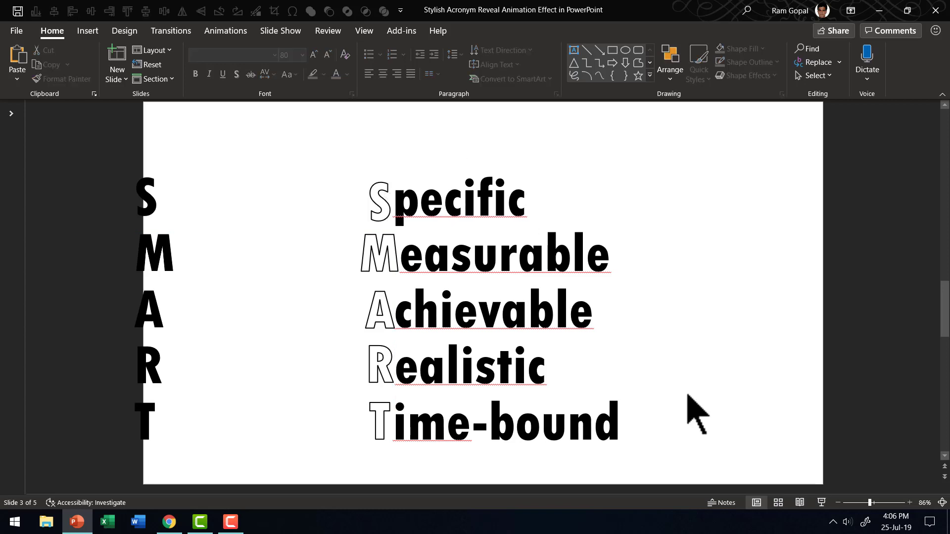
Move the solid letter column closer to the words and bring it to the front.
{"action": "left_click_drag", "start_coordinate": [70, 149], "coordinate": [287, 524]}
{"action": "left_click_drag", "start_coordinate": [185, 221], "coordinate": [341, 222]}
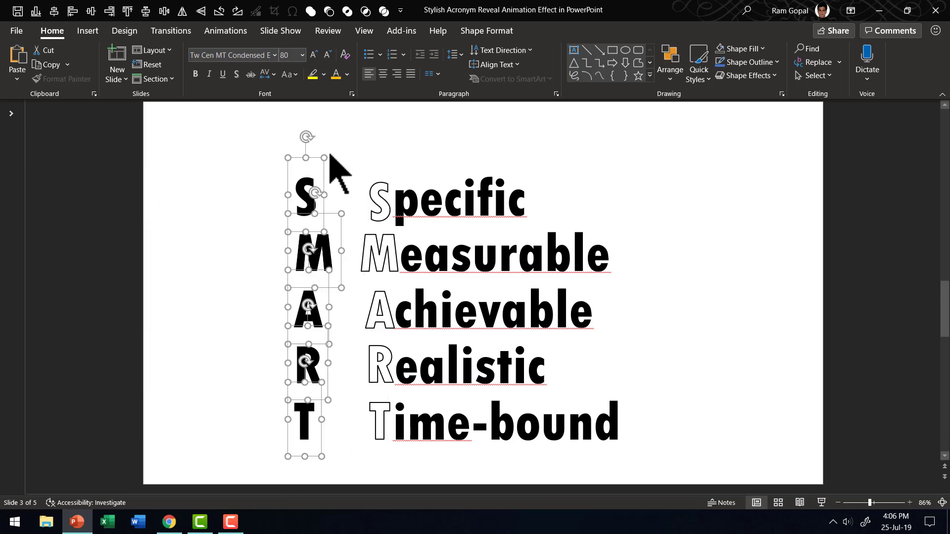
{"action": "left_click", "coordinate": [612, 50]}
{"action": "left_click_drag", "start_coordinate": [226, 152], "coordinate": [364, 516]}
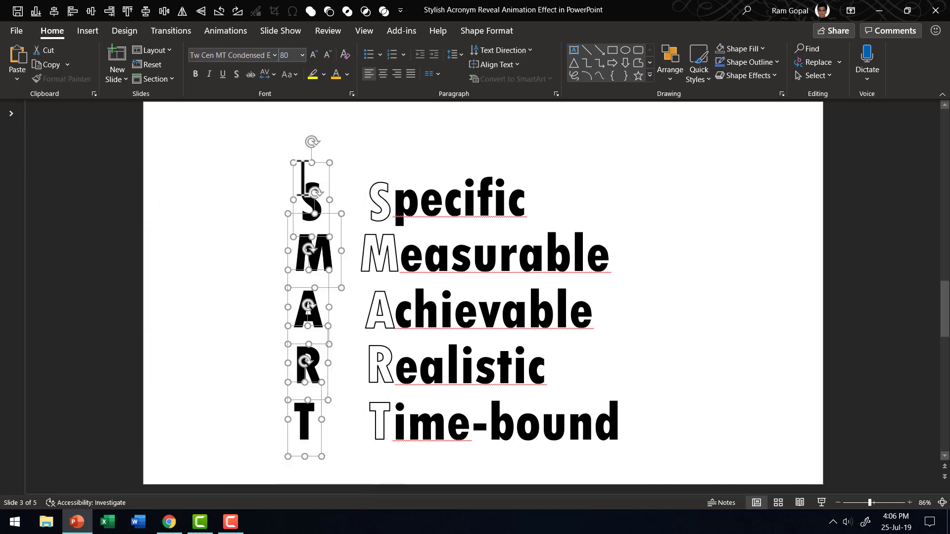
{"action": "right_click", "coordinate": [326, 168]}
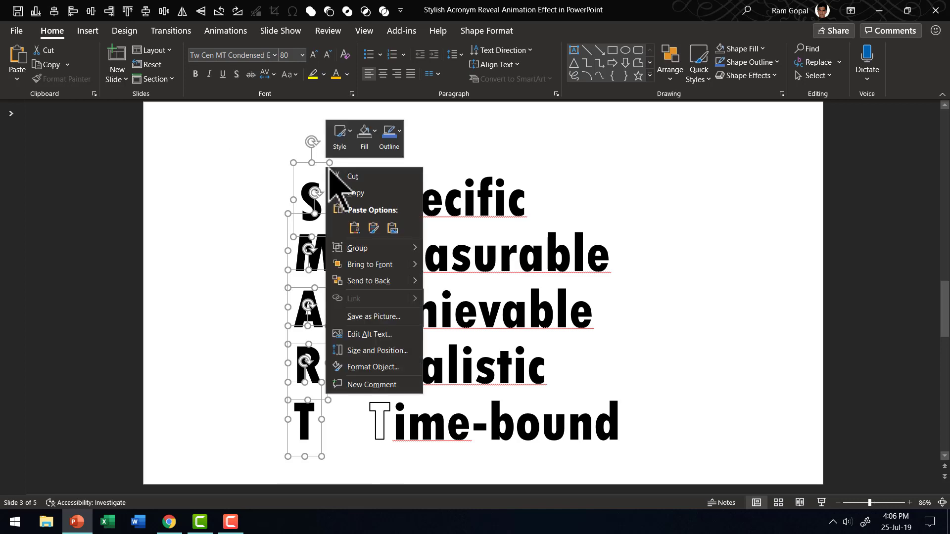
{"action": "left_click", "coordinate": [378, 267]}
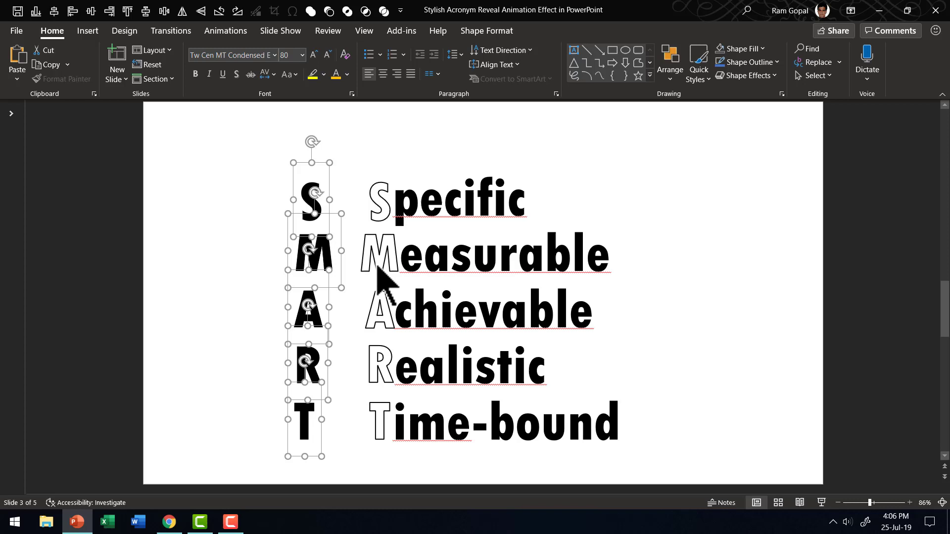
{"action": "left_click", "coordinate": [254, 153]}
Place each solid letter S, M, A, R, T over its matching outlined letter.
{"action": "left_click", "coordinate": [328, 188]}
{"action": "left_click_drag", "start_coordinate": [328, 188], "coordinate": [395, 189]}
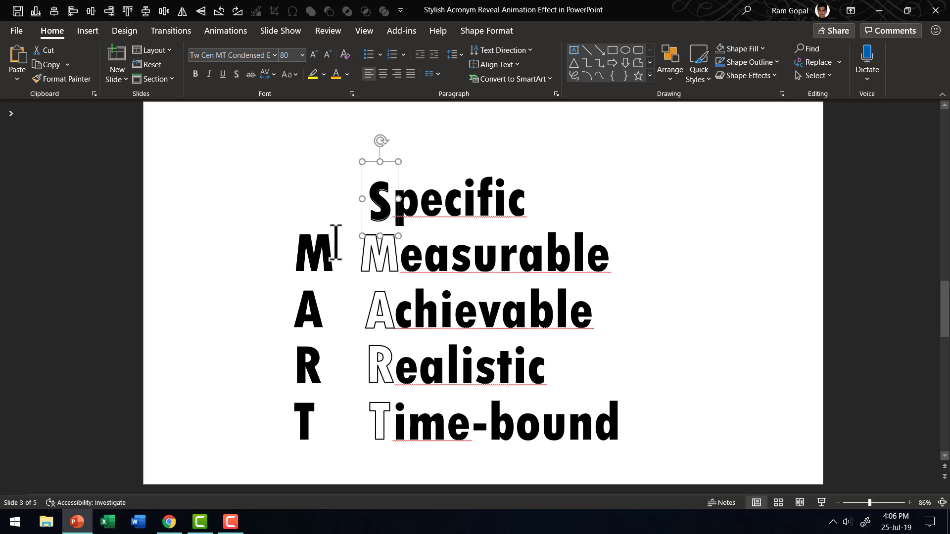
{"action": "left_click_drag", "start_coordinate": [336, 242], "coordinate": [403, 243]}
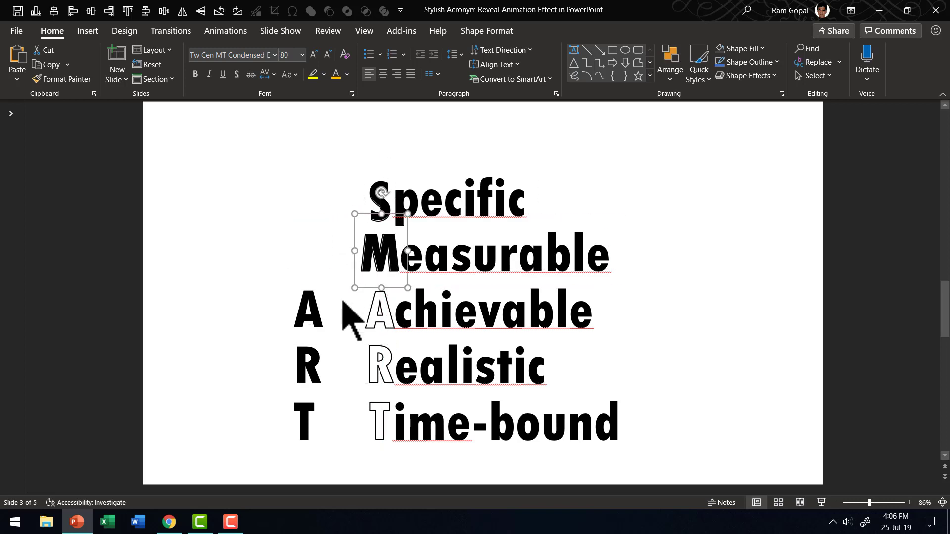
{"action": "left_click_drag", "start_coordinate": [324, 302], "coordinate": [397, 297]}
{"action": "left_click_drag", "start_coordinate": [397, 297], "coordinate": [397, 296]}
{"action": "left_click", "coordinate": [663, 242]}
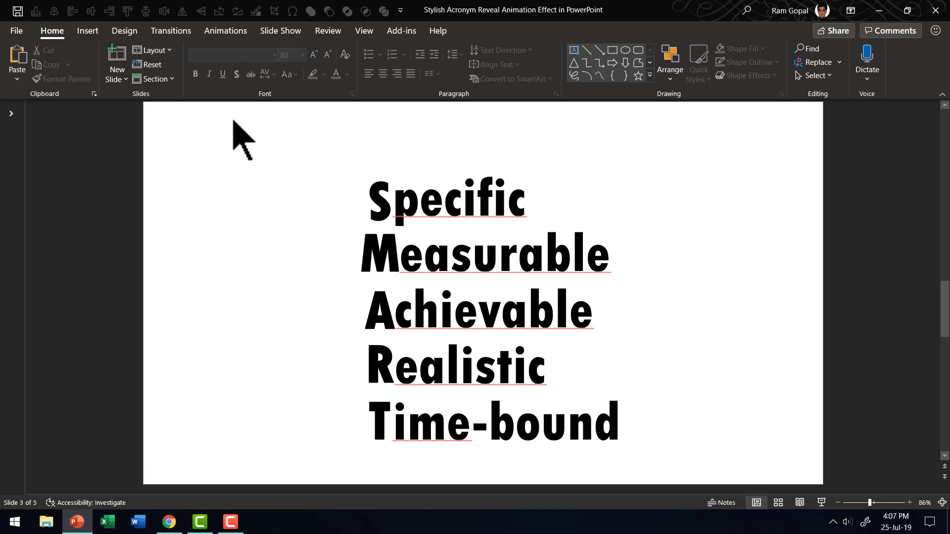
Shift all the letter and word boxes up slightly together.
{"action": "left_click_drag", "start_coordinate": [232, 119], "coordinate": [805, 493]}
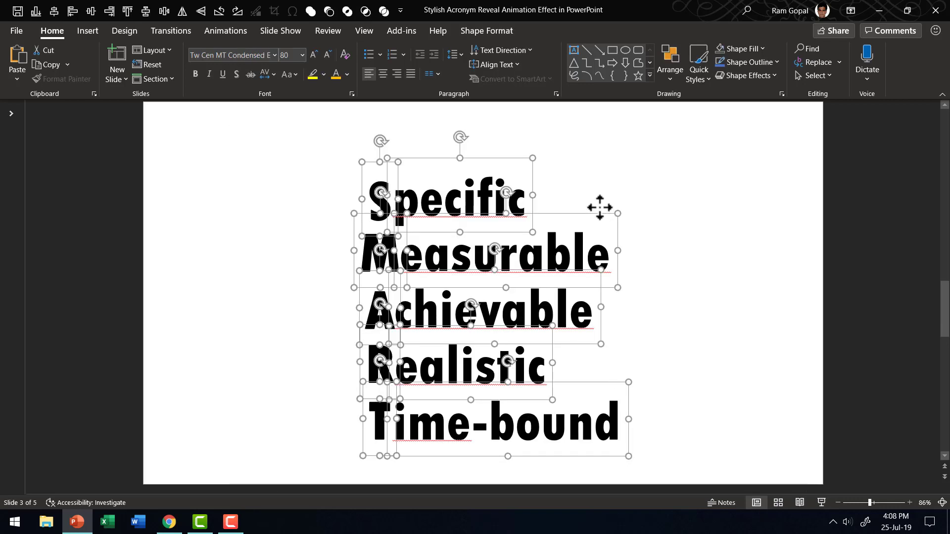
{"action": "left_click_drag", "start_coordinate": [599, 207], "coordinate": [604, 194]}
{"action": "left_click", "coordinate": [747, 312]}
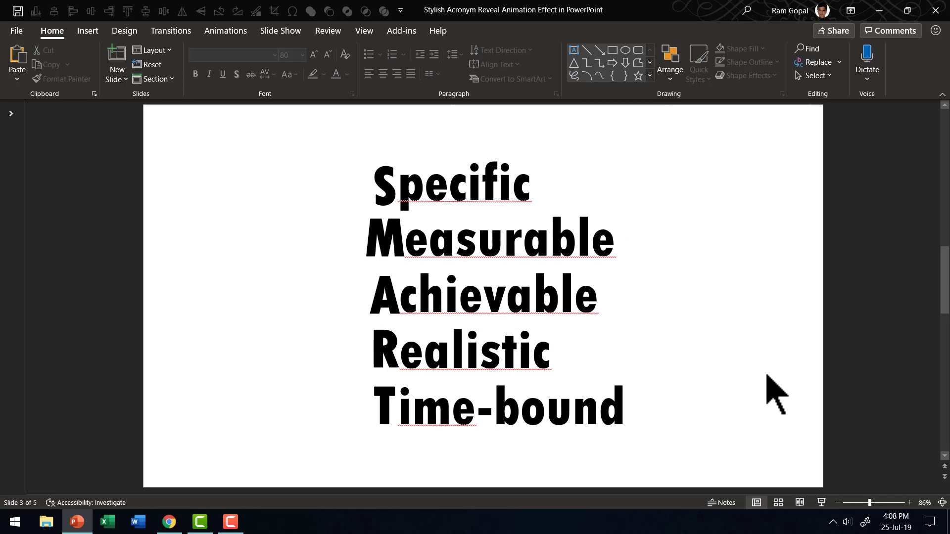
Select the S, M, A, R and T letter boxes together.
{"action": "left_click", "coordinate": [385, 187]}
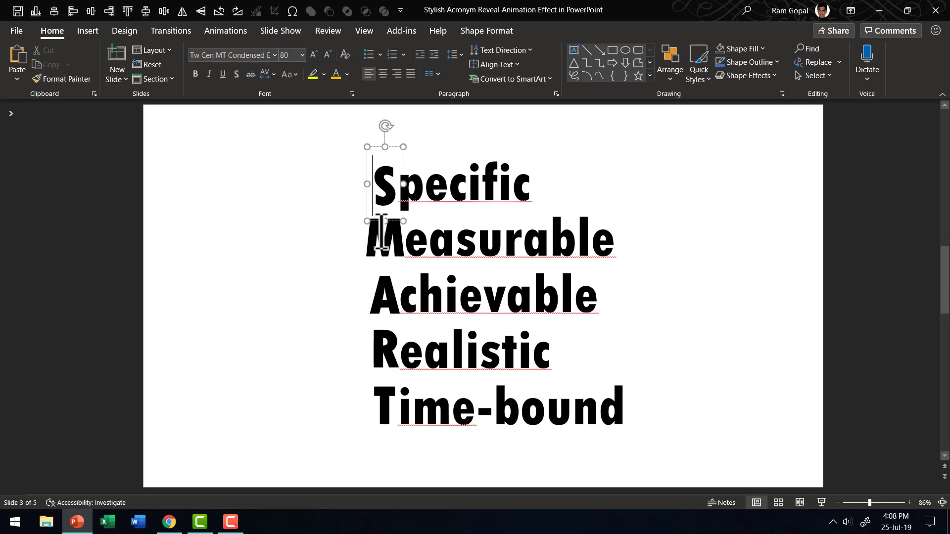
{"action": "left_click", "coordinate": [383, 235], "text": "shift"}
{"action": "left_click", "coordinate": [386, 296], "text": "shift"}
{"action": "left_click", "coordinate": [381, 353], "text": "shift"}
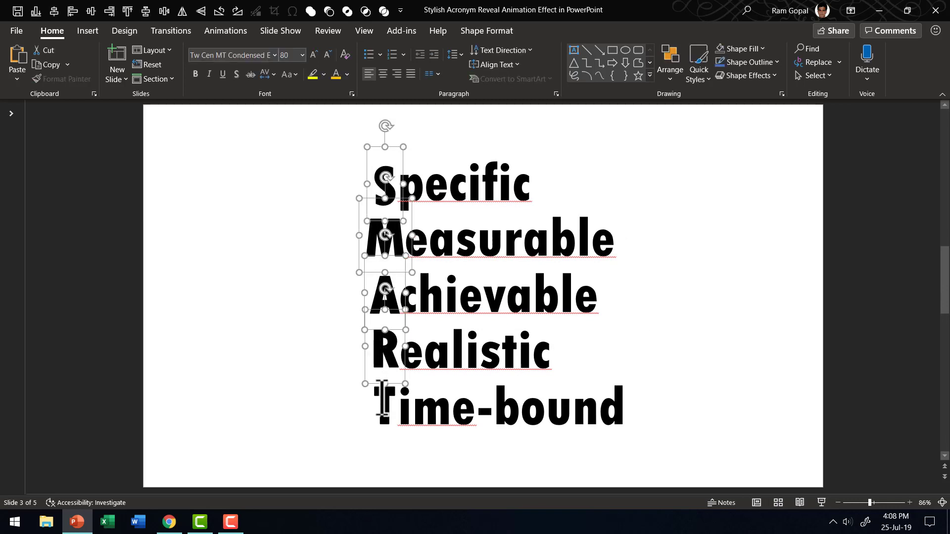
{"action": "left_click", "coordinate": [379, 401], "text": "shift"}
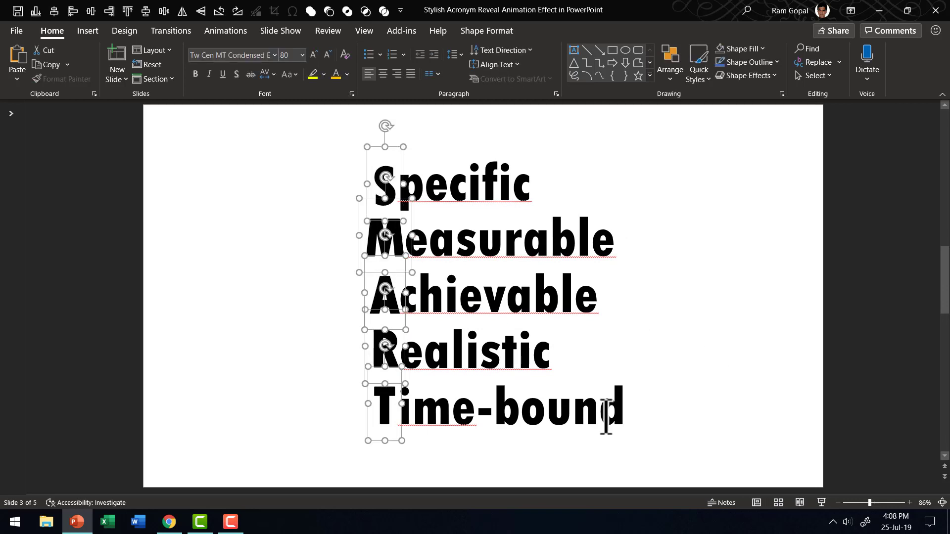
Apply the Flip entrance effect to the five selected letters.
{"action": "left_click", "coordinate": [232, 32]}
{"action": "left_click", "coordinate": [706, 51]}
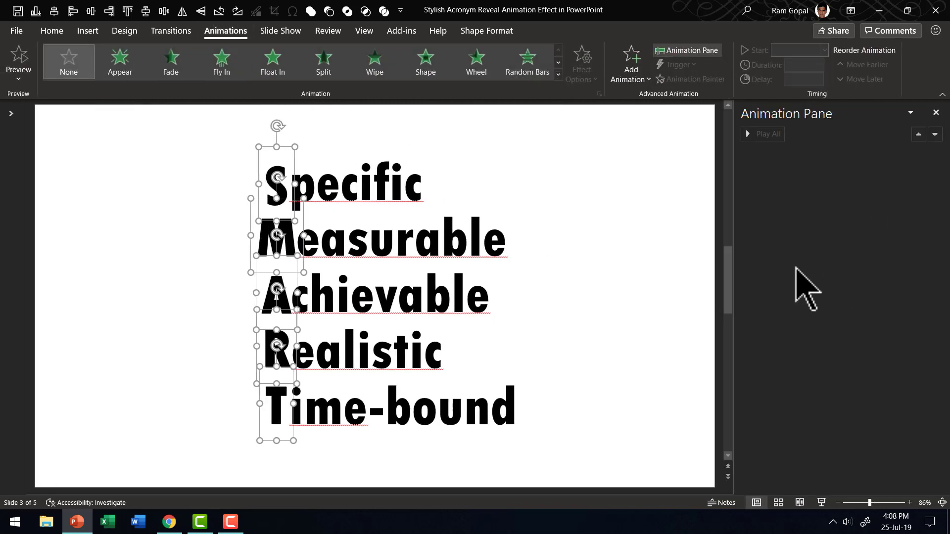
{"action": "left_click", "coordinate": [559, 73]}
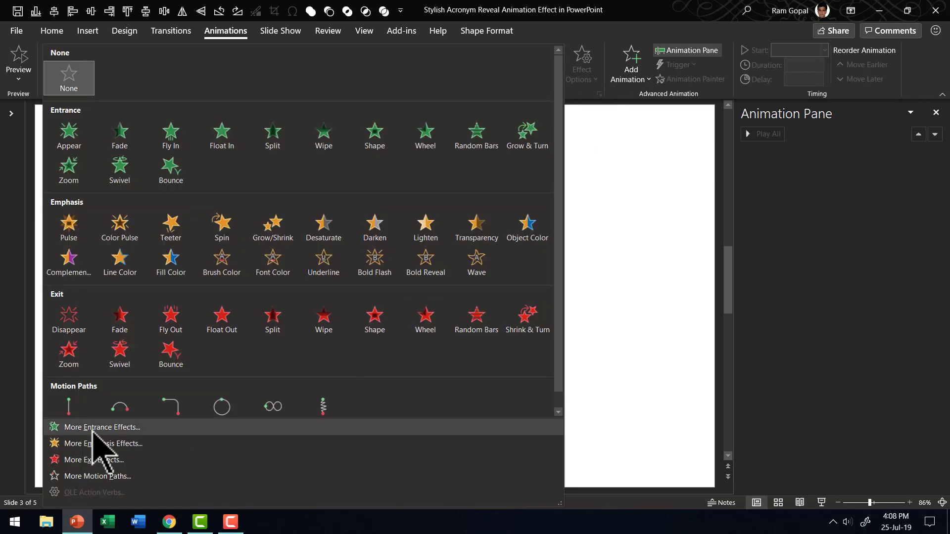
{"action": "left_click", "coordinate": [92, 429]}
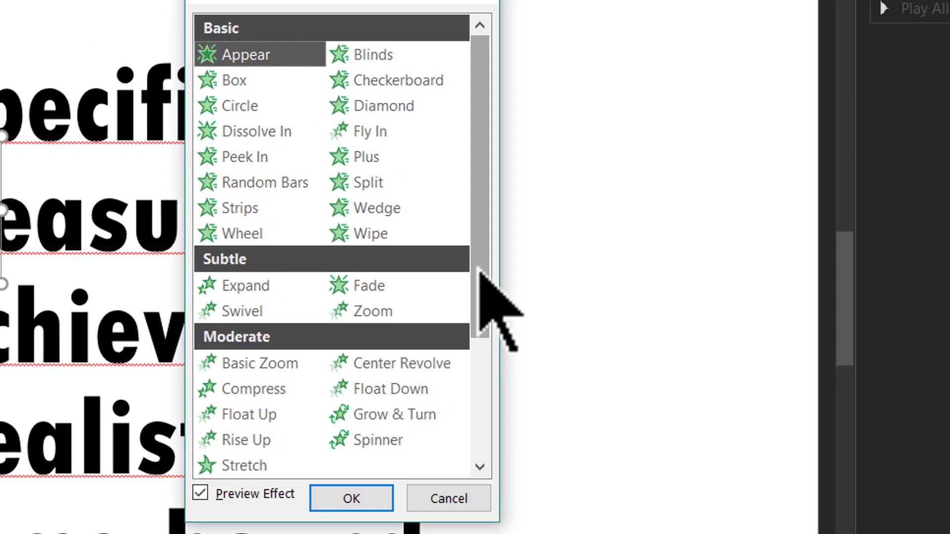
{"action": "left_click_drag", "start_coordinate": [541, 267], "coordinate": [541, 348]}
{"action": "left_click_drag", "start_coordinate": [484, 425], "coordinate": [484, 431]}
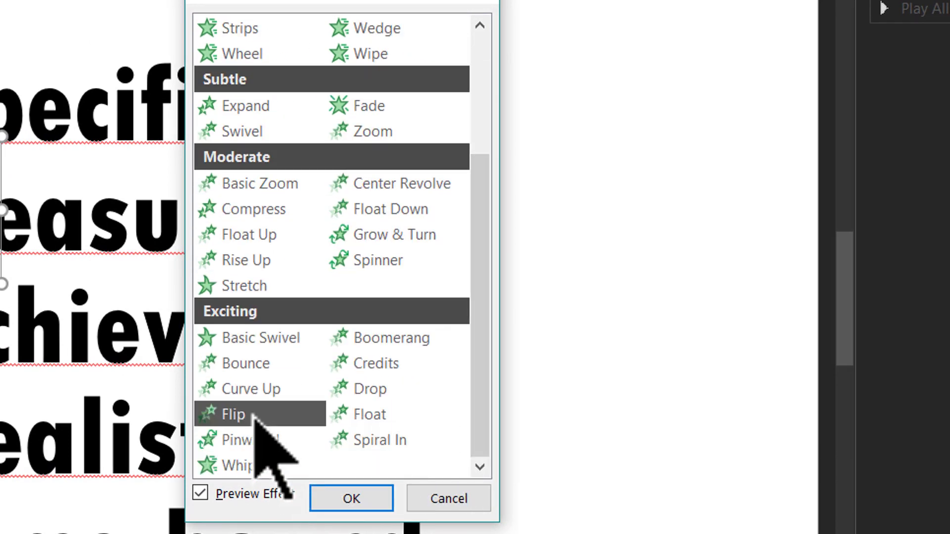
{"action": "left_click", "coordinate": [228, 414]}
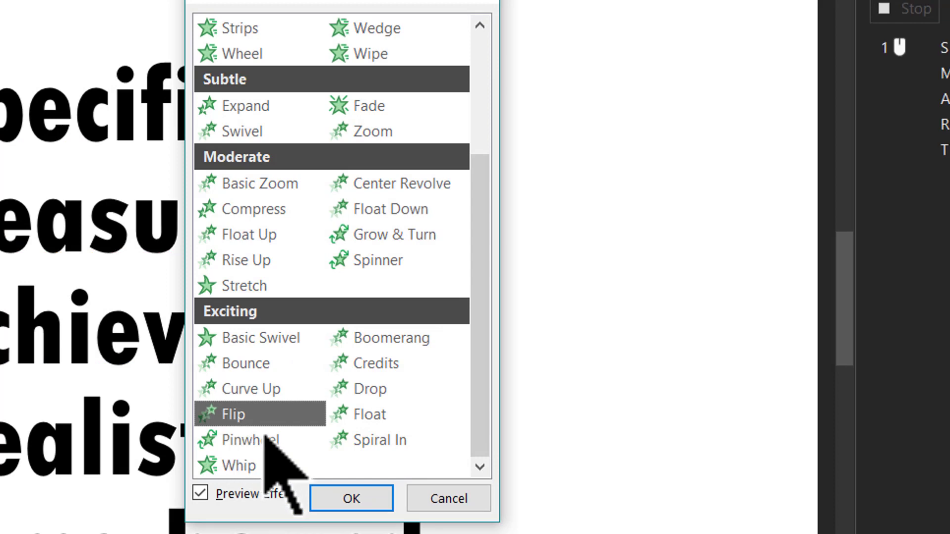
{"action": "left_click", "coordinate": [350, 498]}
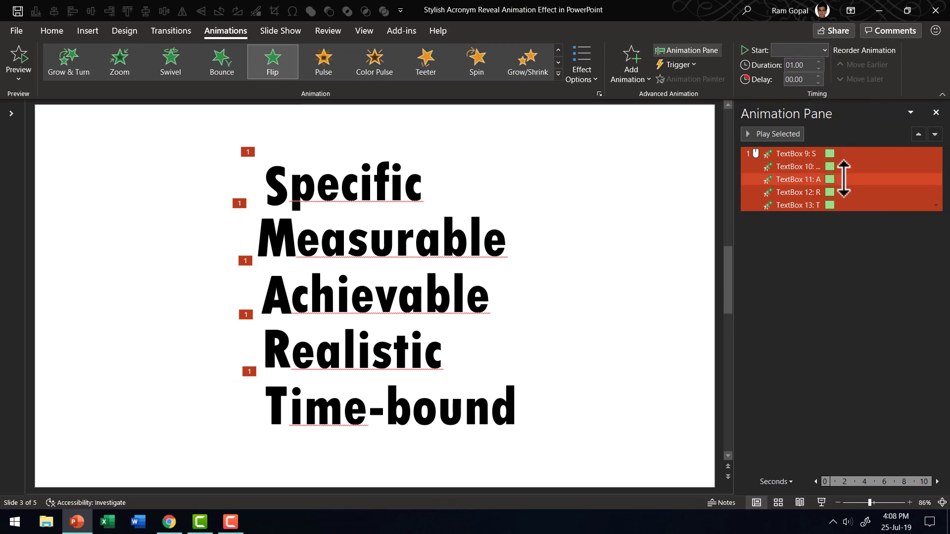
Set the letter Flip animations to start On Click.
{"action": "left_click", "coordinate": [825, 50]}
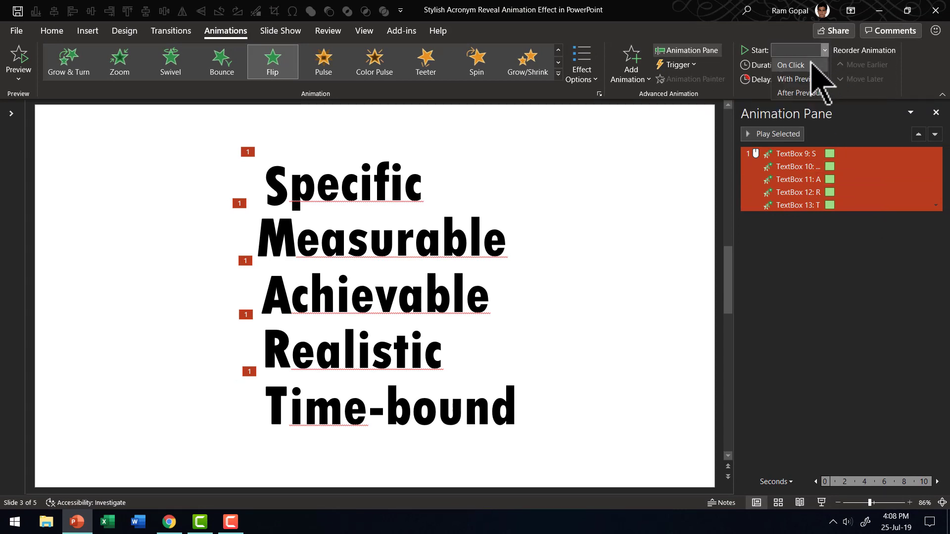
{"action": "left_click", "coordinate": [801, 64]}
{"action": "left_click", "coordinate": [611, 354]}
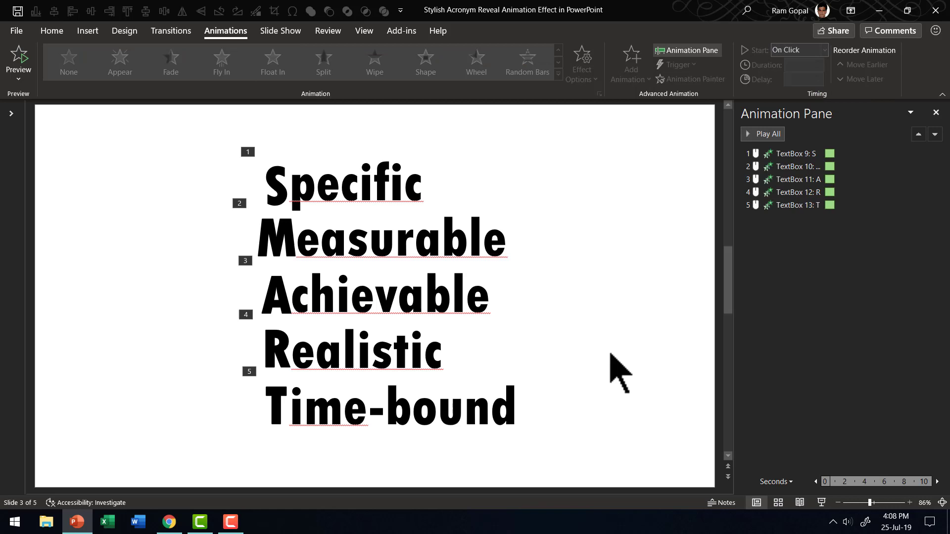
Give the five word-stem boxes a Wipe entrance animation.
{"action": "left_click", "coordinate": [406, 190]}
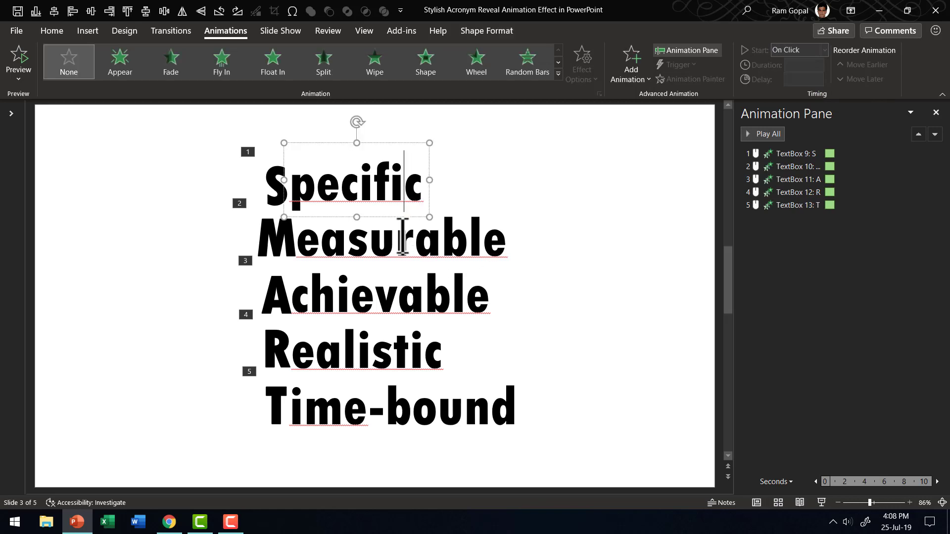
{"action": "left_click", "coordinate": [401, 234], "text": "shift"}
{"action": "left_click", "coordinate": [391, 290], "text": "shift"}
{"action": "left_click", "coordinate": [384, 352], "text": "shift"}
{"action": "left_click", "coordinate": [395, 403], "text": "shift"}
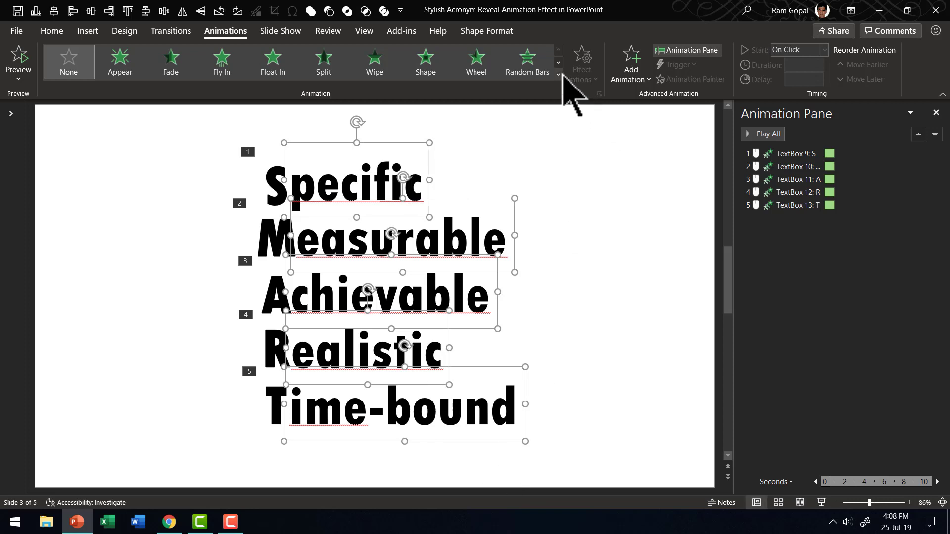
{"action": "left_click", "coordinate": [558, 74]}
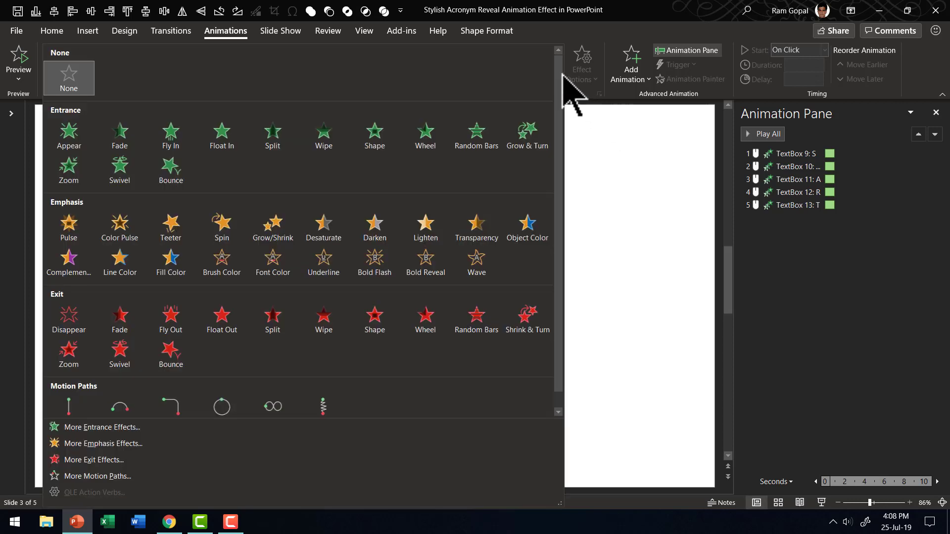
{"action": "left_click", "coordinate": [324, 138]}
Set the word wipes to come From Left and start After Previous.
{"action": "left_click", "coordinate": [586, 72]}
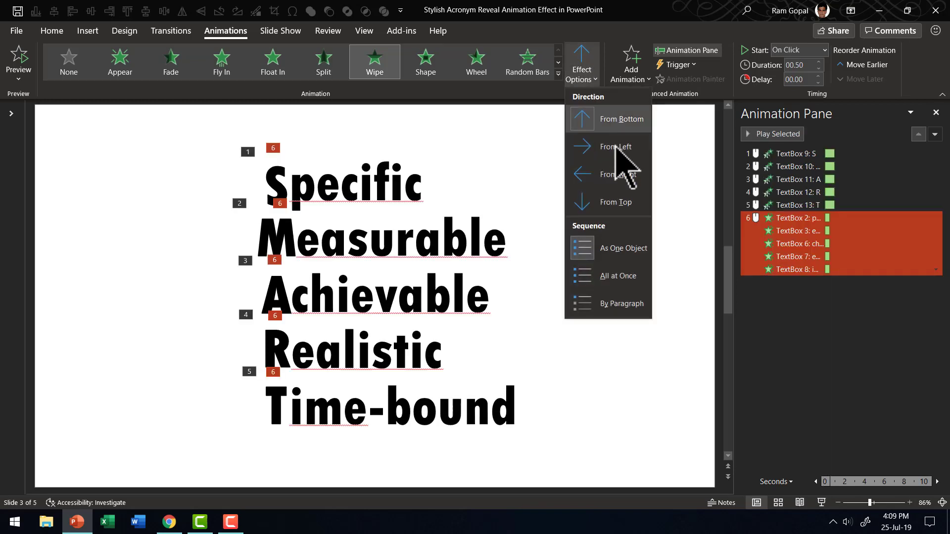
{"action": "left_click", "coordinate": [615, 147]}
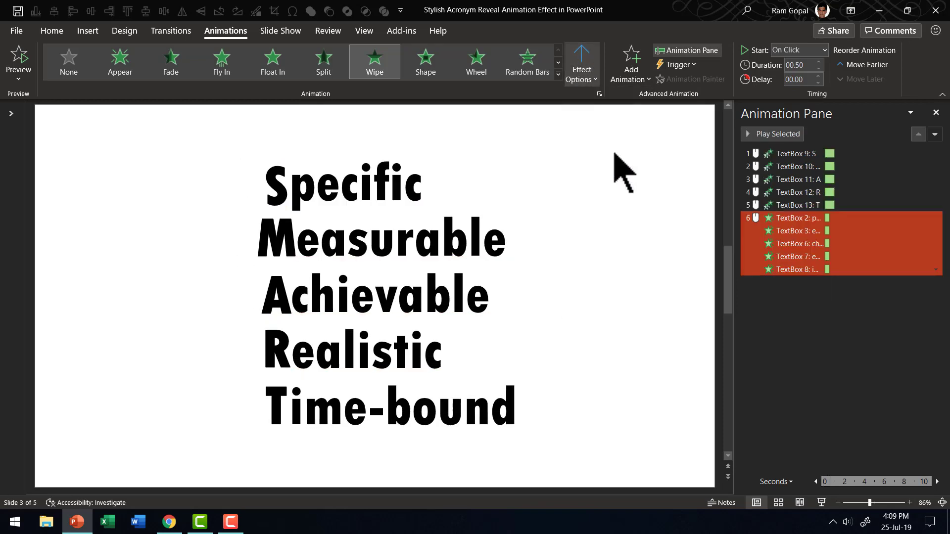
{"action": "left_click", "coordinate": [802, 50]}
{"action": "left_click", "coordinate": [807, 94]}
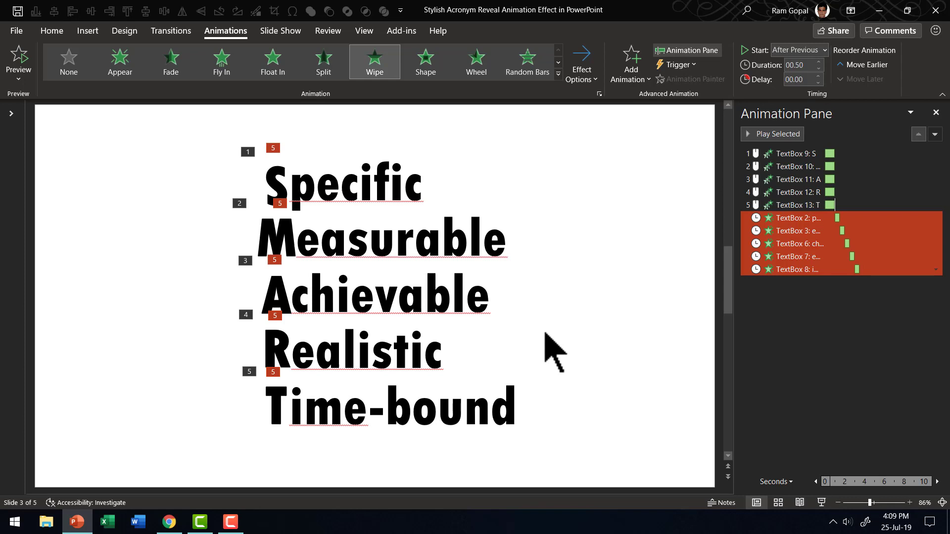
{"action": "left_click", "coordinate": [652, 232]}
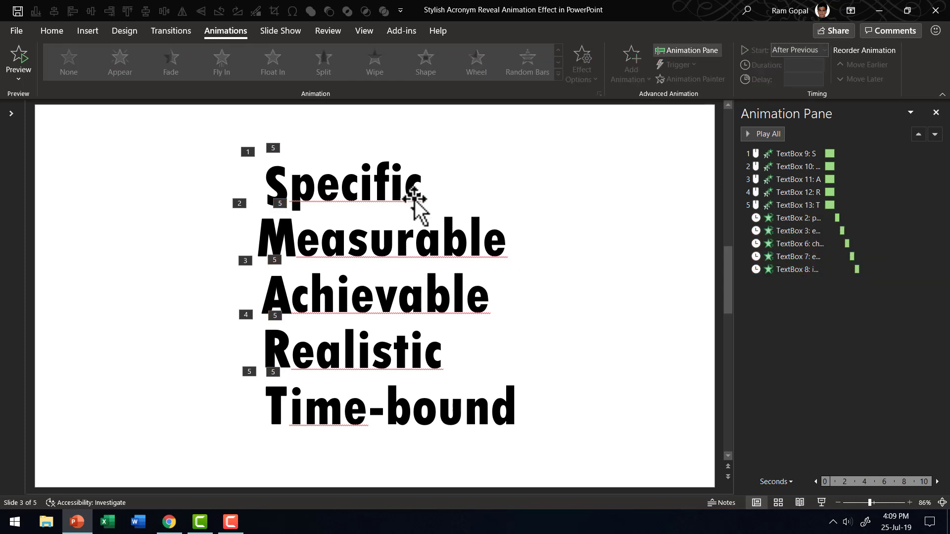
Move the Specific, Measurable, Achievable and Realistic wipes each directly below its letter's flip.
{"action": "left_click", "coordinate": [777, 218]}
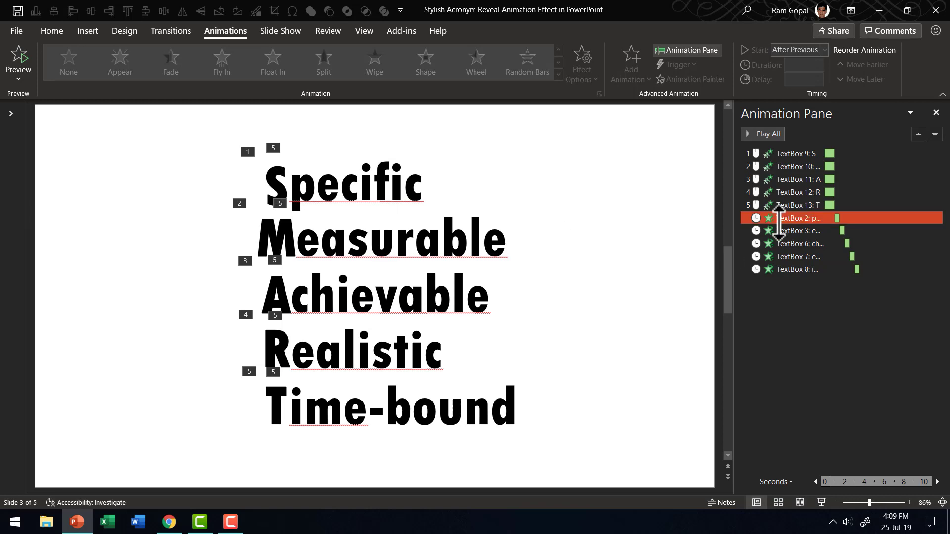
{"action": "left_click_drag", "start_coordinate": [777, 218], "coordinate": [791, 186]}
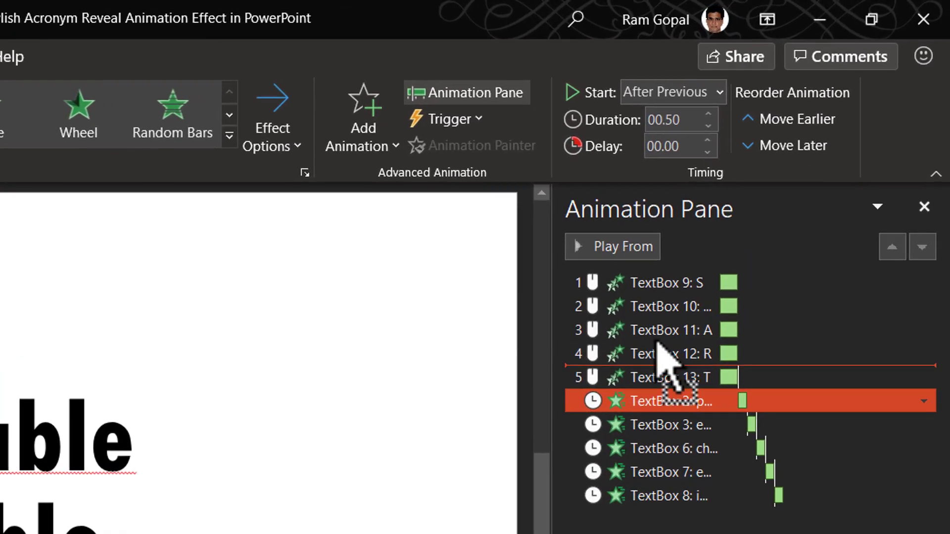
{"action": "left_click_drag", "start_coordinate": [657, 341], "coordinate": [601, 297]}
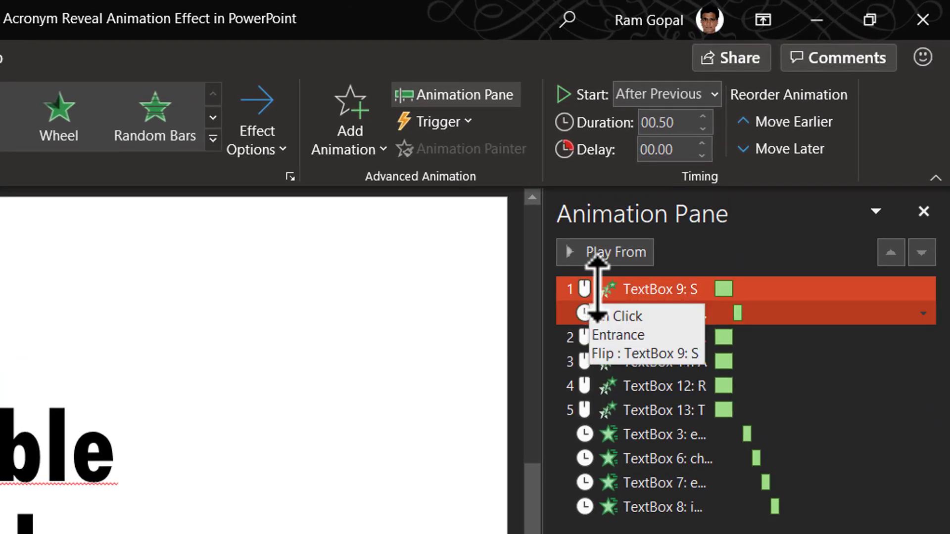
{"action": "left_click", "coordinate": [657, 435]}
{"action": "left_click_drag", "start_coordinate": [657, 435], "coordinate": [685, 364]}
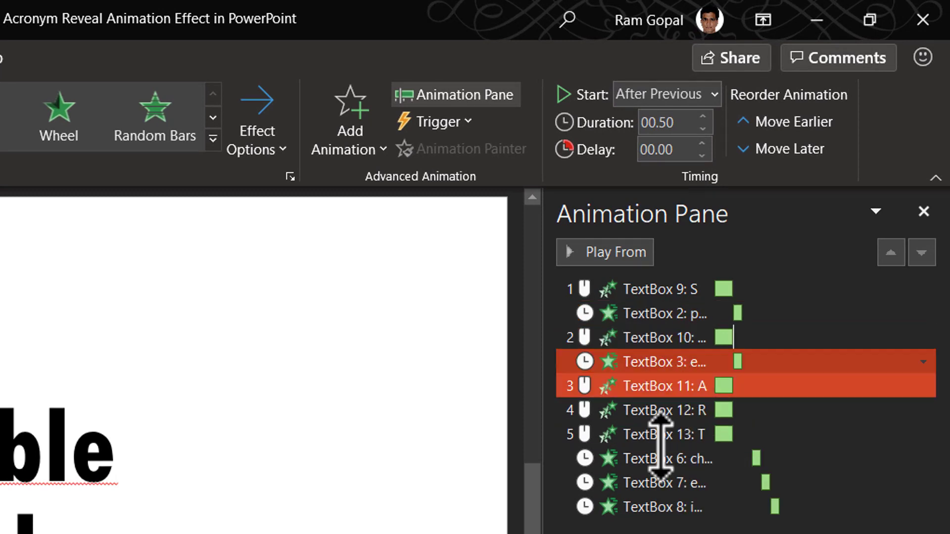
{"action": "left_click_drag", "start_coordinate": [656, 465], "coordinate": [693, 400]}
{"action": "left_click_drag", "start_coordinate": [653, 482], "coordinate": [658, 448]}
Set the Time-bound wipe to start After Previous, following the T flip.
{"action": "left_click", "coordinate": [657, 505]}
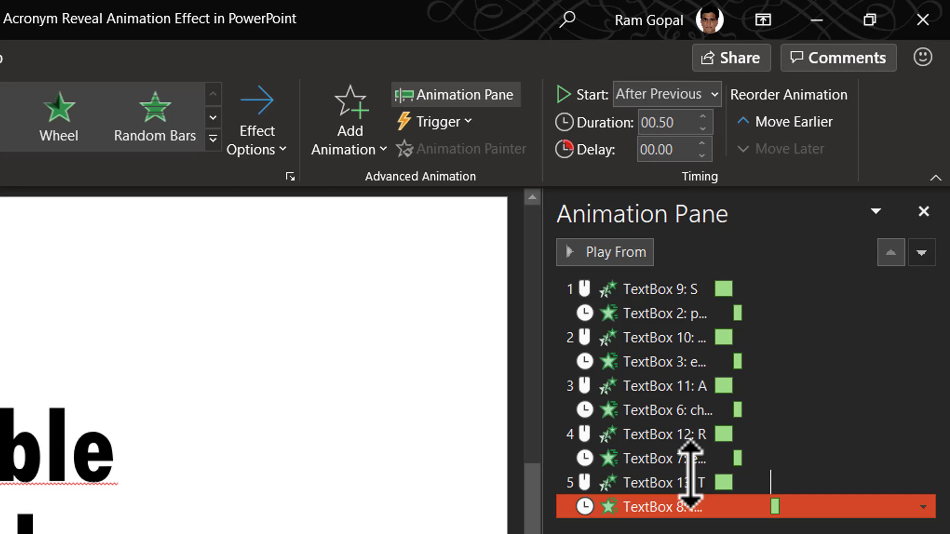
{"action": "left_click", "coordinate": [674, 97]}
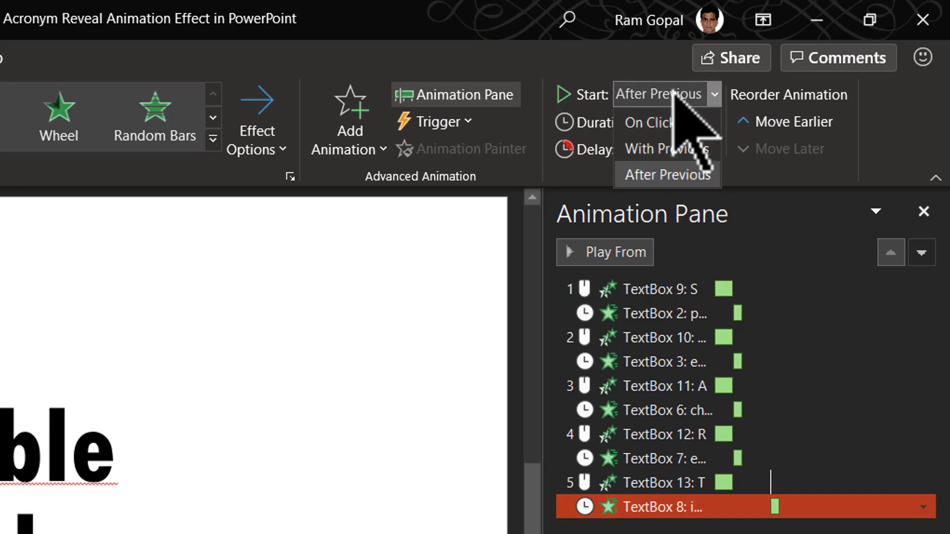
{"action": "left_click", "coordinate": [658, 176]}
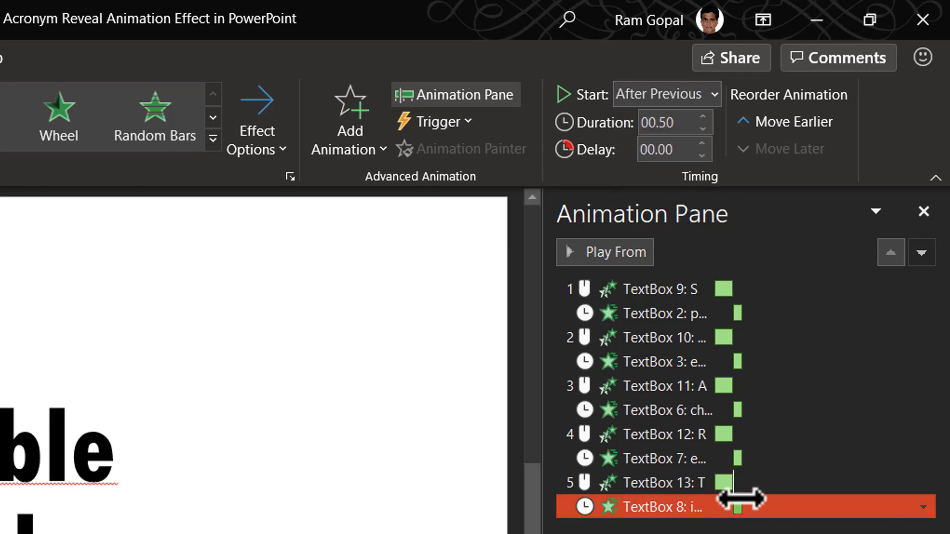
{"action": "left_click", "coordinate": [702, 484], "text": "ctrl"}
{"action": "left_click", "coordinate": [664, 482], "text": "ctrl"}
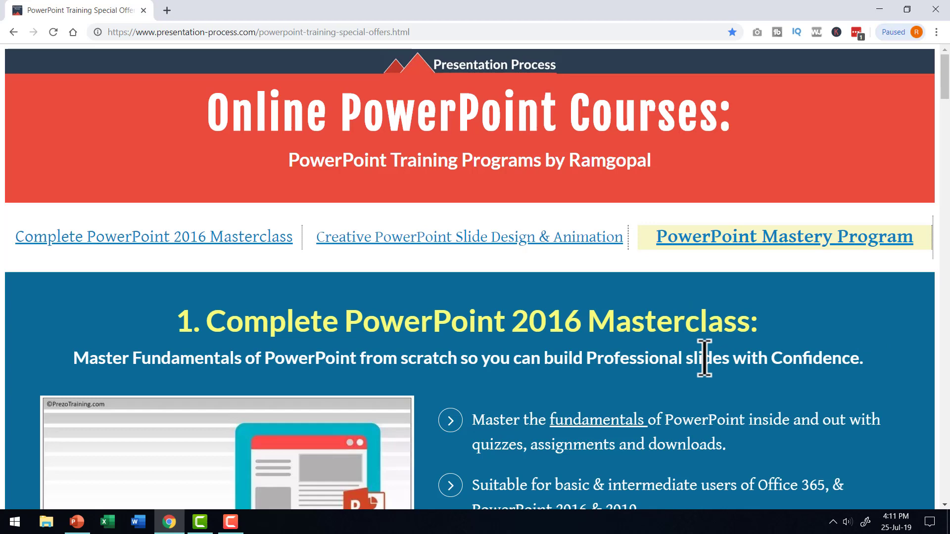
{"action": "scroll", "coordinate": [705, 356], "scroll_direction": "down", "scroll_amount": 8}
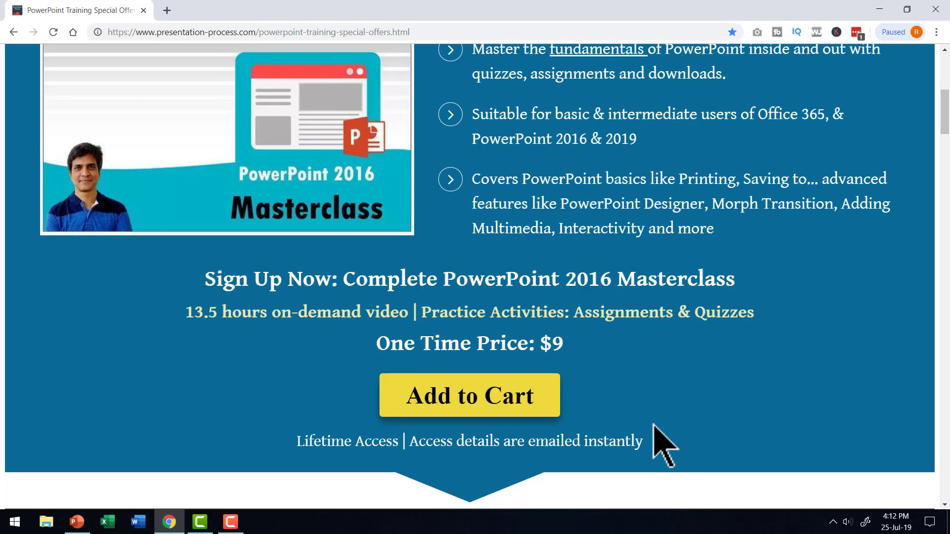
{"action": "scroll", "coordinate": [663, 445], "scroll_direction": "up", "scroll_amount": 6}
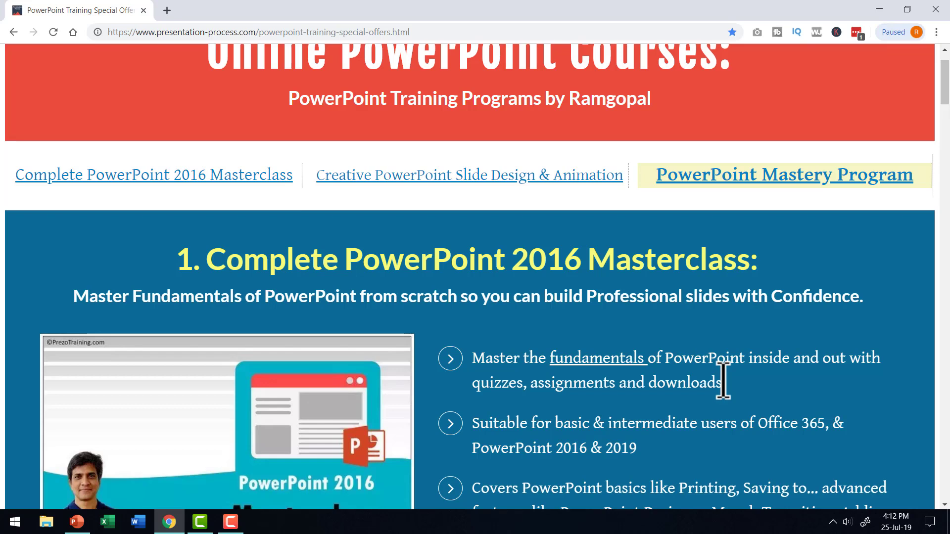
{"action": "scroll", "coordinate": [723, 381], "scroll_direction": "down", "scroll_amount": 2}
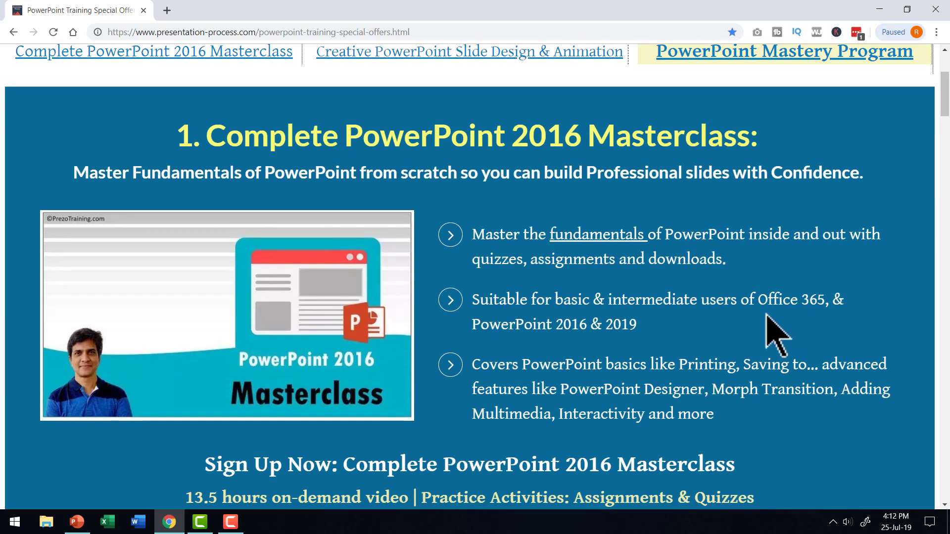